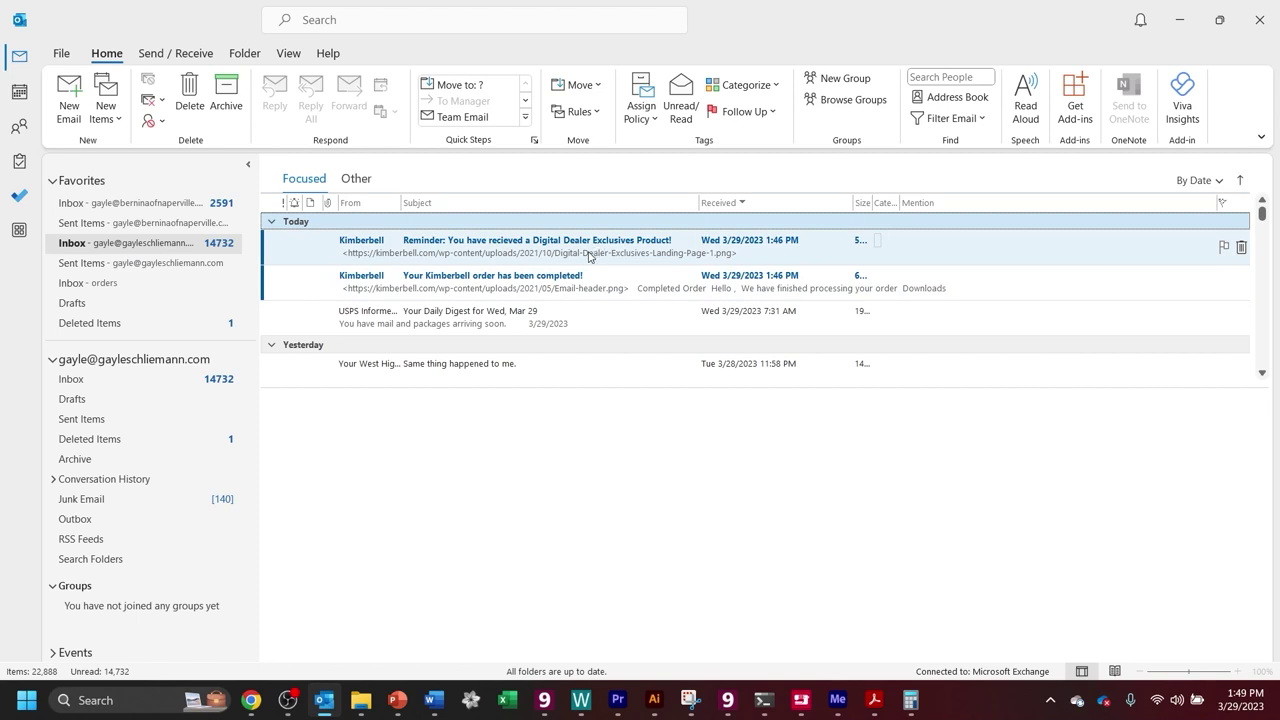
Open the Kimberbell Digital Dealer Exclusives reminder email in Outlook.
left_click(590, 252)
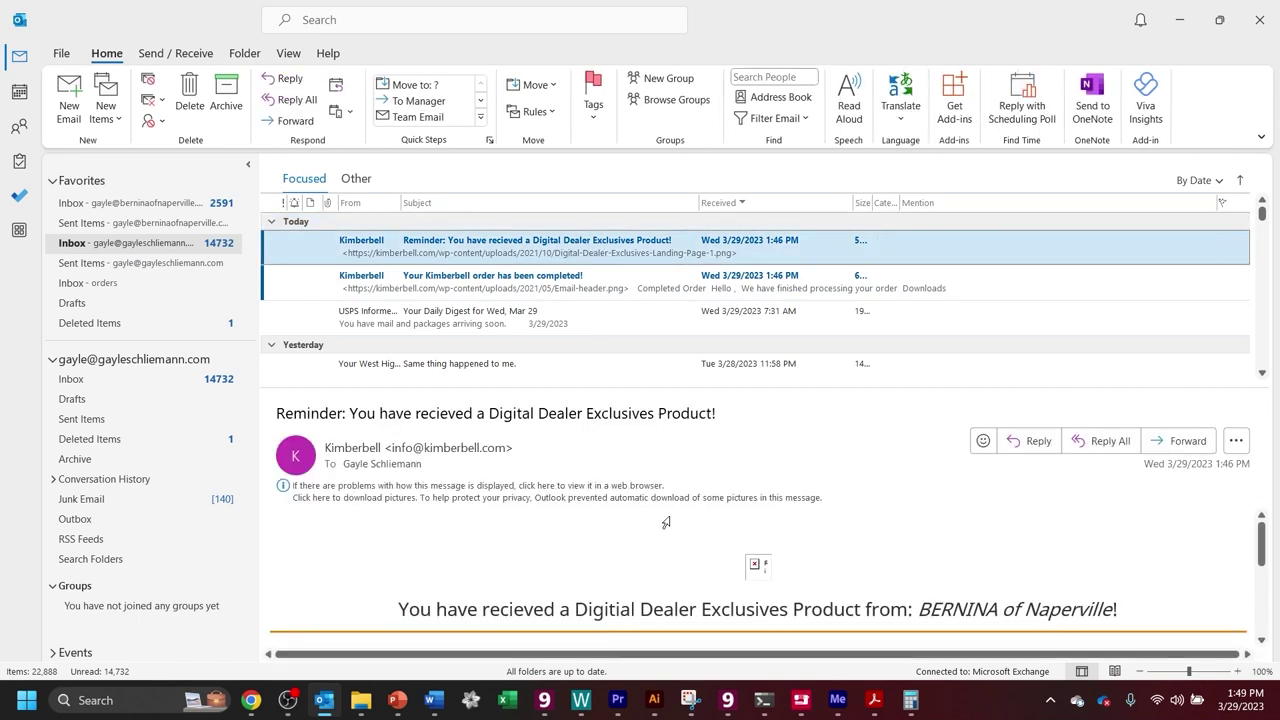
scroll(667, 530, "down", 4)
scroll(668, 533, "down", 1)
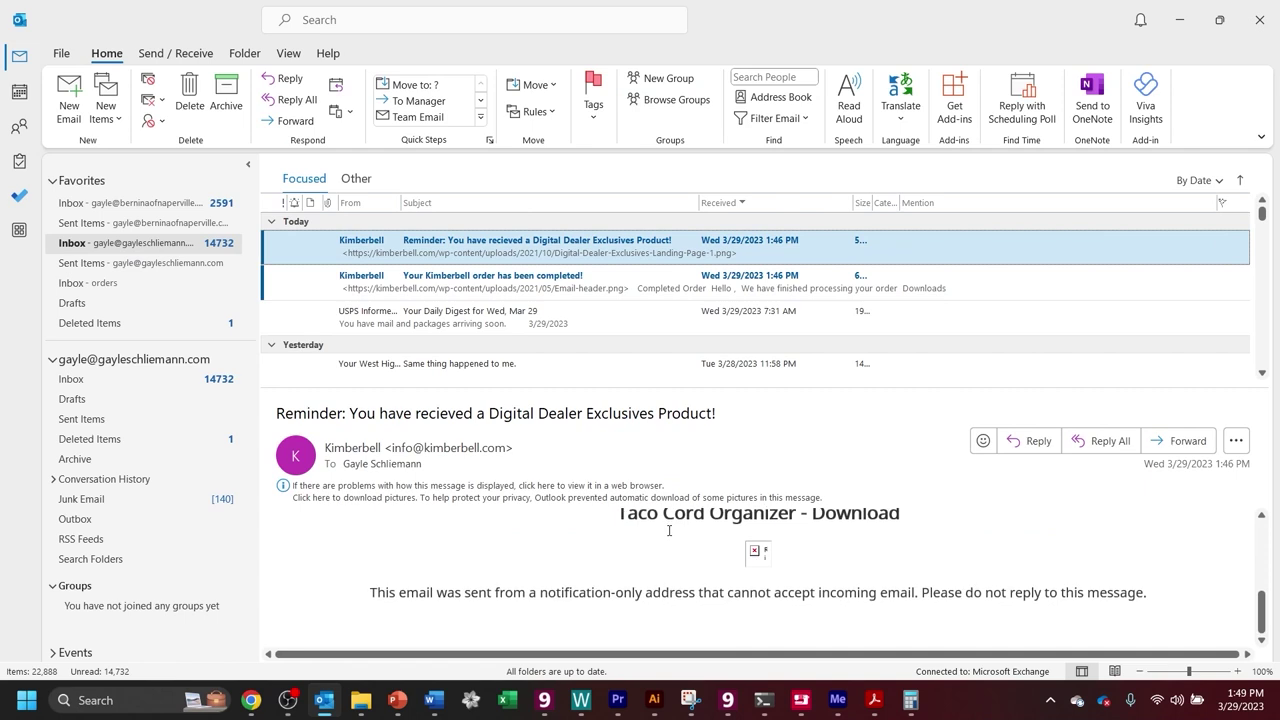
scroll(669, 531, "up", 1)
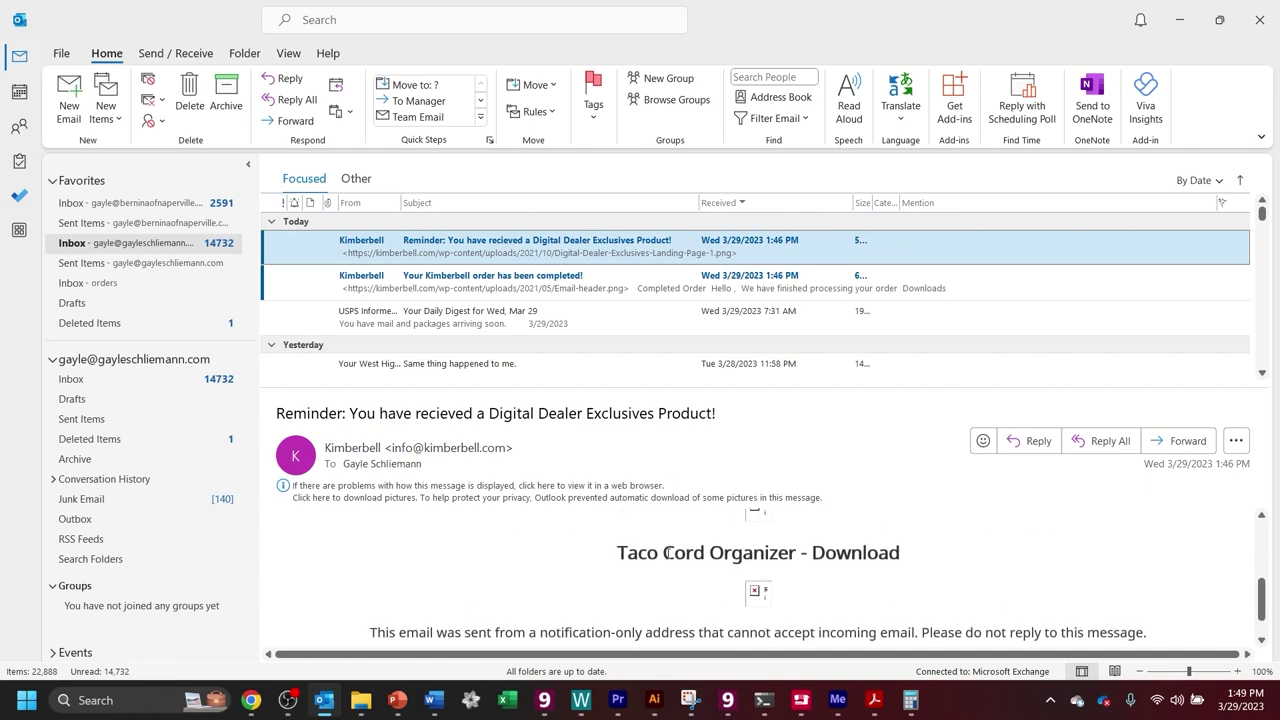
Load the email's blocked pictures and scroll down to the Taco Cord Organizer Download Now link.
left_click(680, 497)
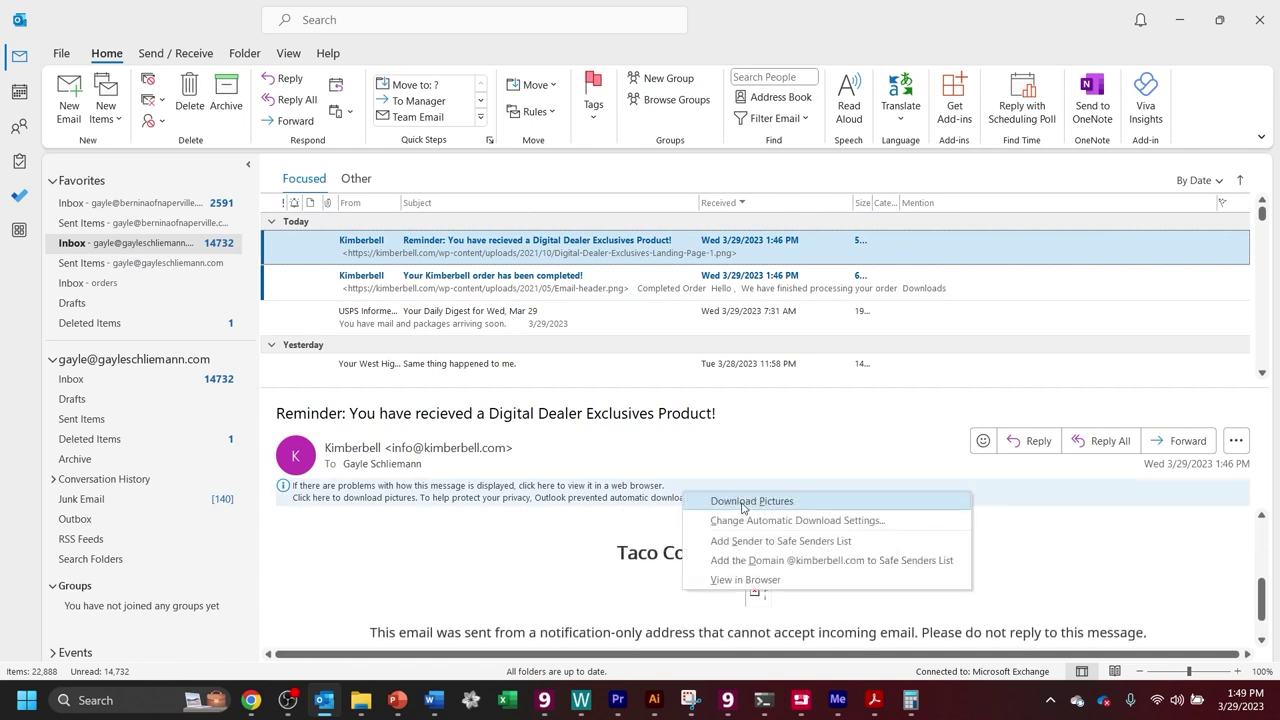
left_click(735, 506)
scroll(768, 548, "down", 6)
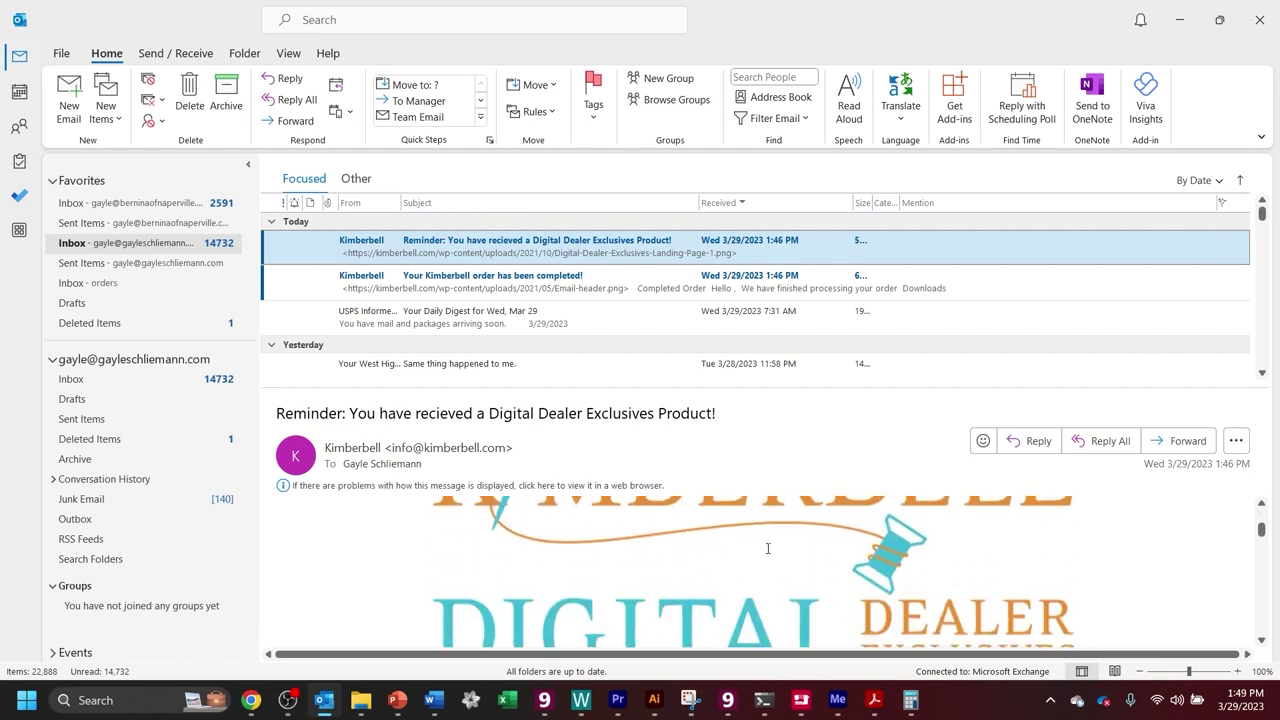
scroll(767, 552, "down", 5)
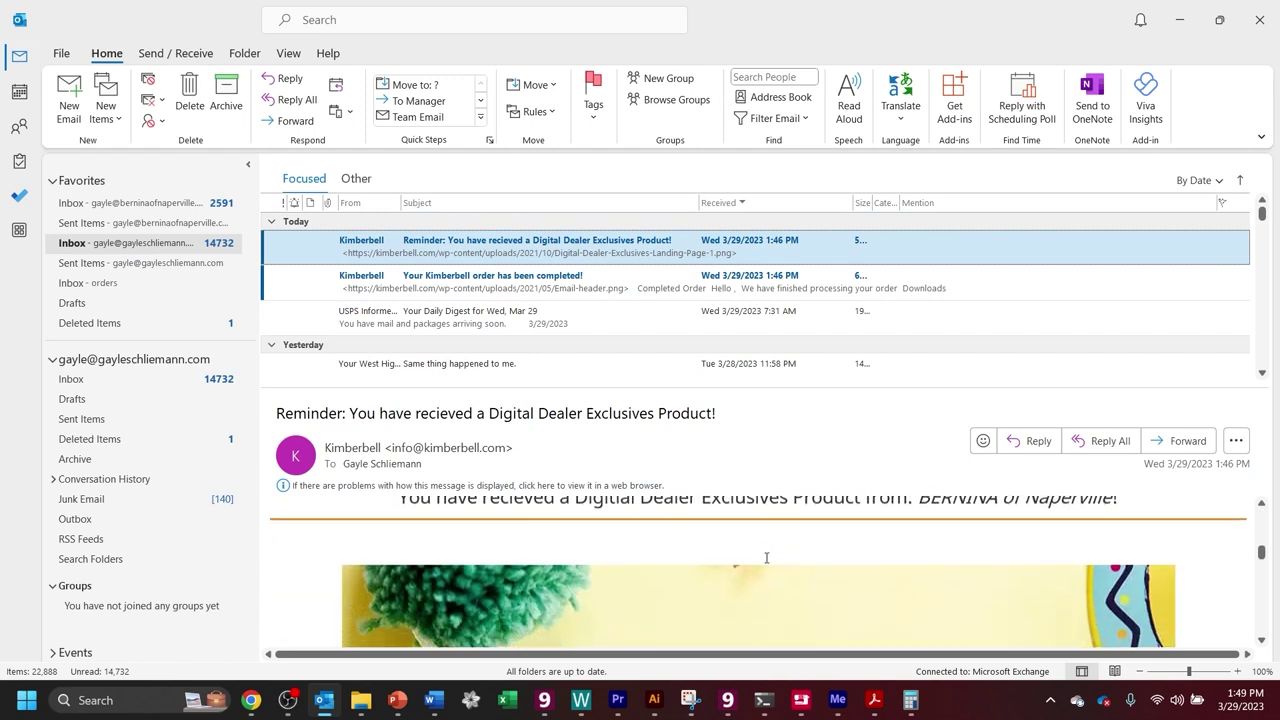
scroll(766, 562, "down", 6)
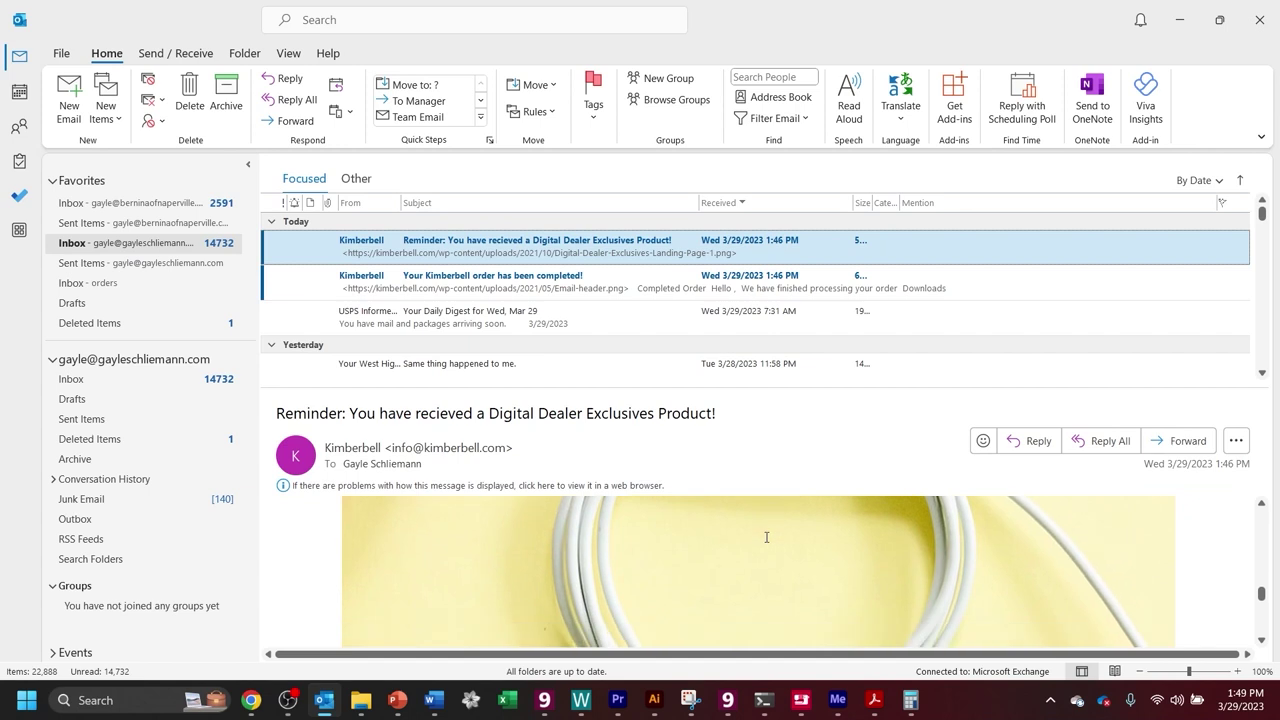
scroll(765, 540, "down", 3)
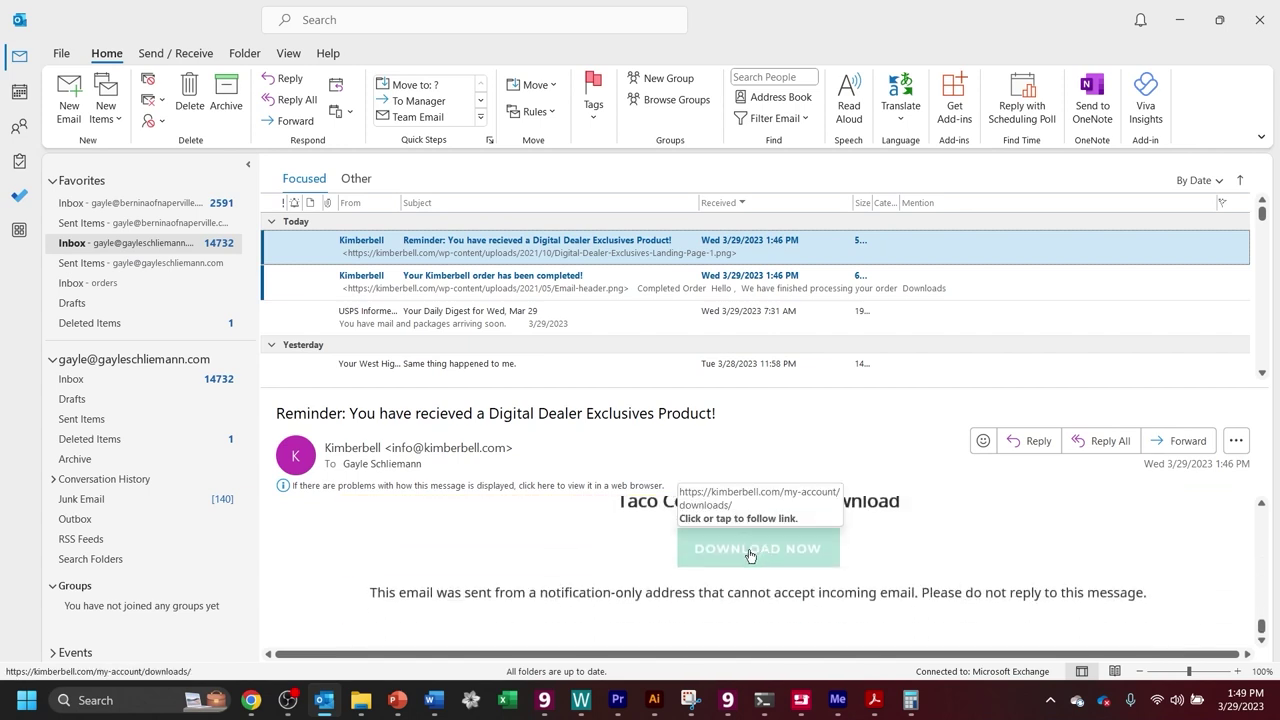
Follow Download Now to the Kimberbell login page and retype the username's e-mail domain.
left_click(750, 555)
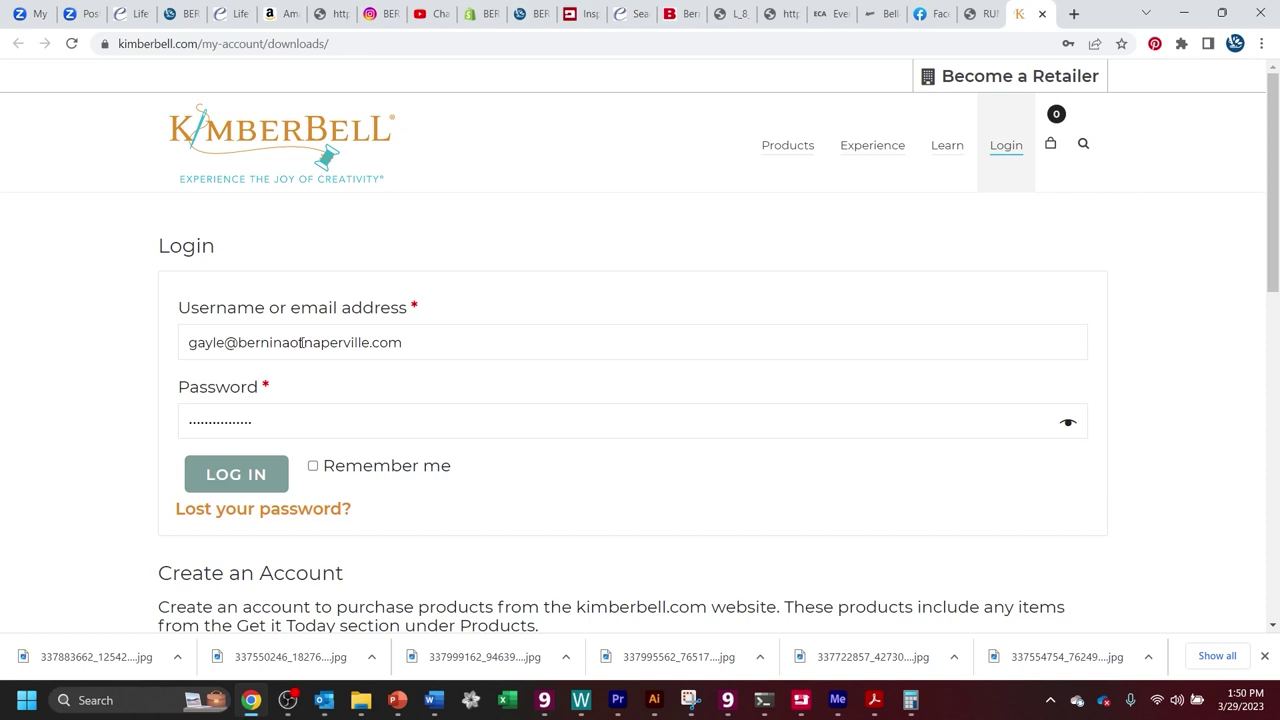
left_click_drag(410, 342, 243, 357)
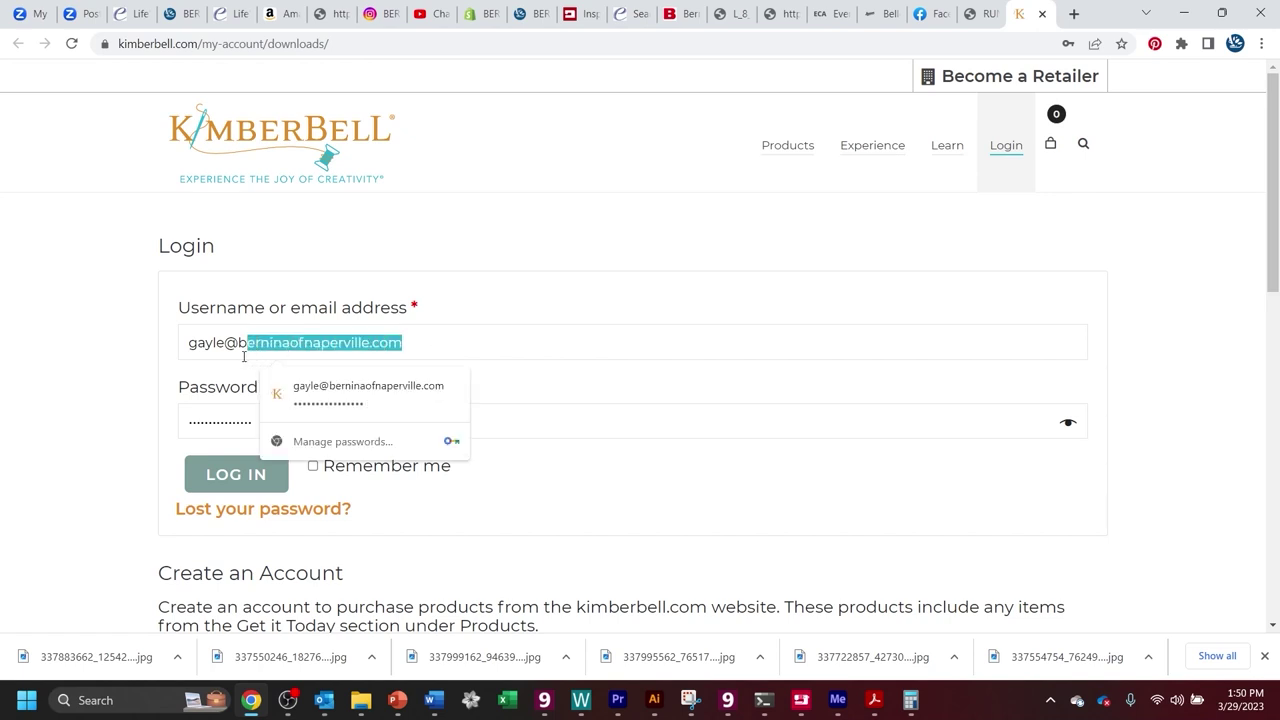
left_click(242, 350)
left_click_drag(242, 347, 414, 350)
type("gayleschliemann.com")
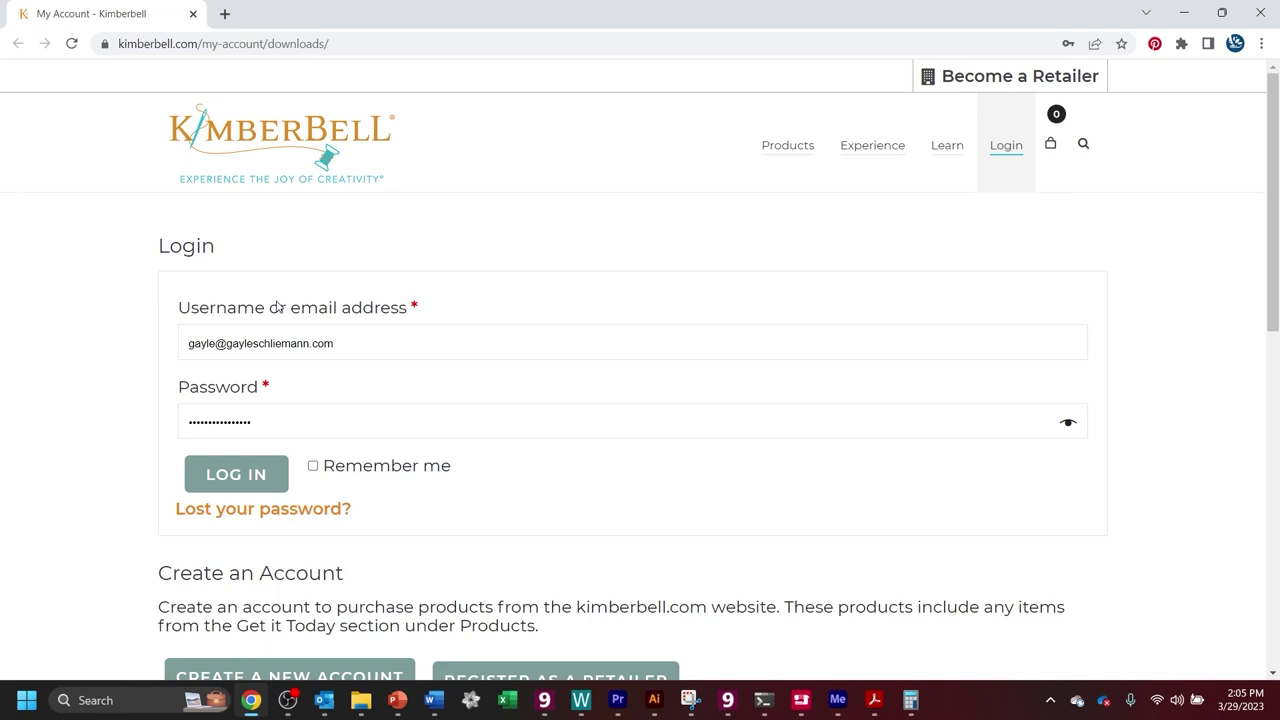
scroll(330, 420, "down", 2)
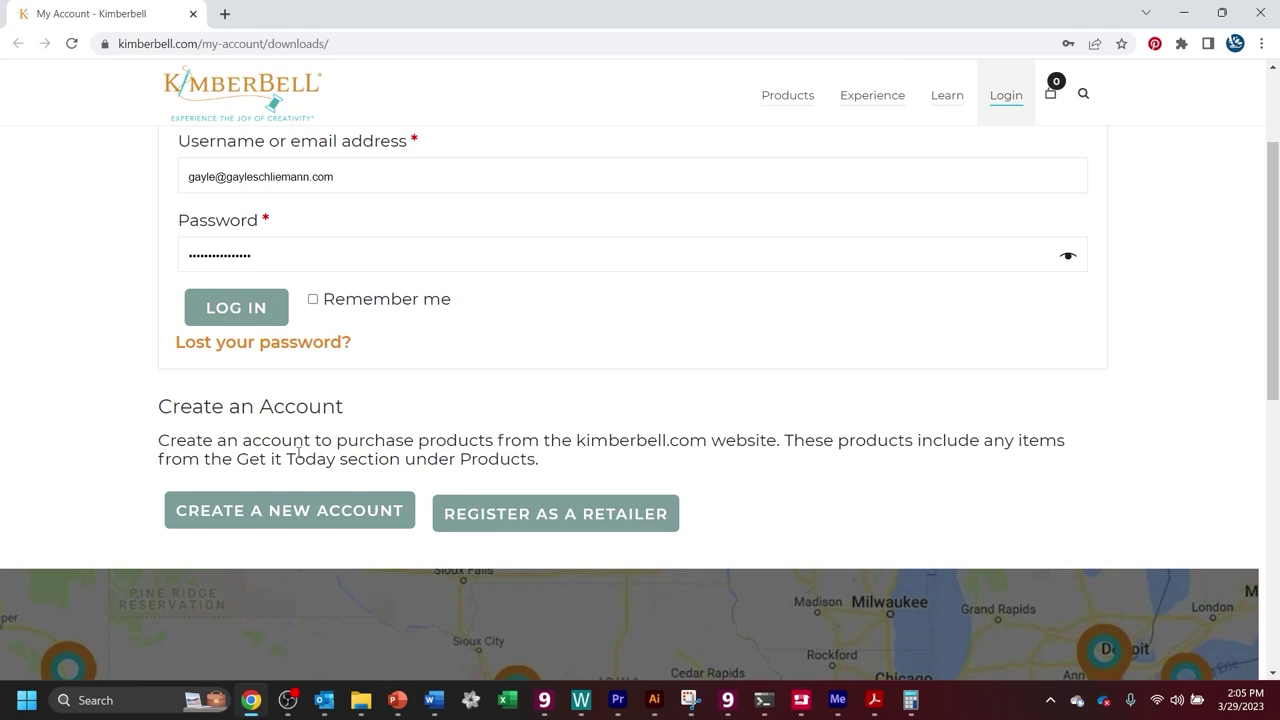
left_click(261, 514)
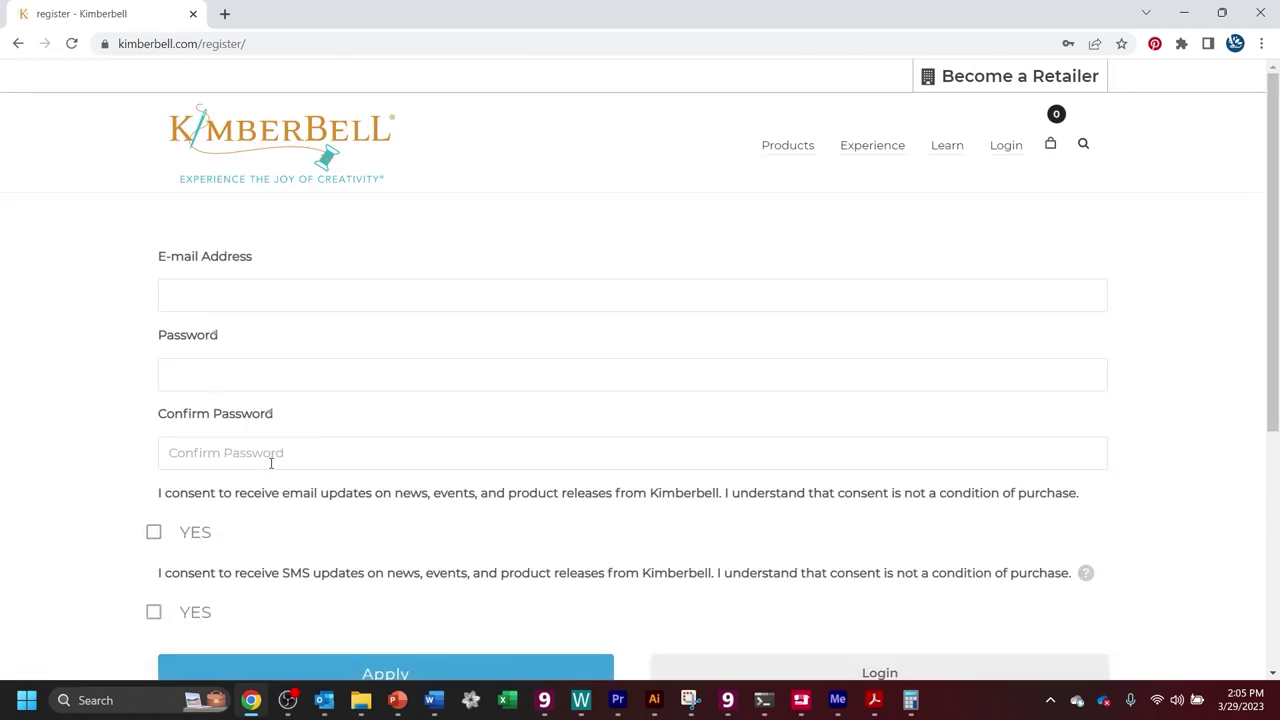
scroll(270, 462, "down", 1)
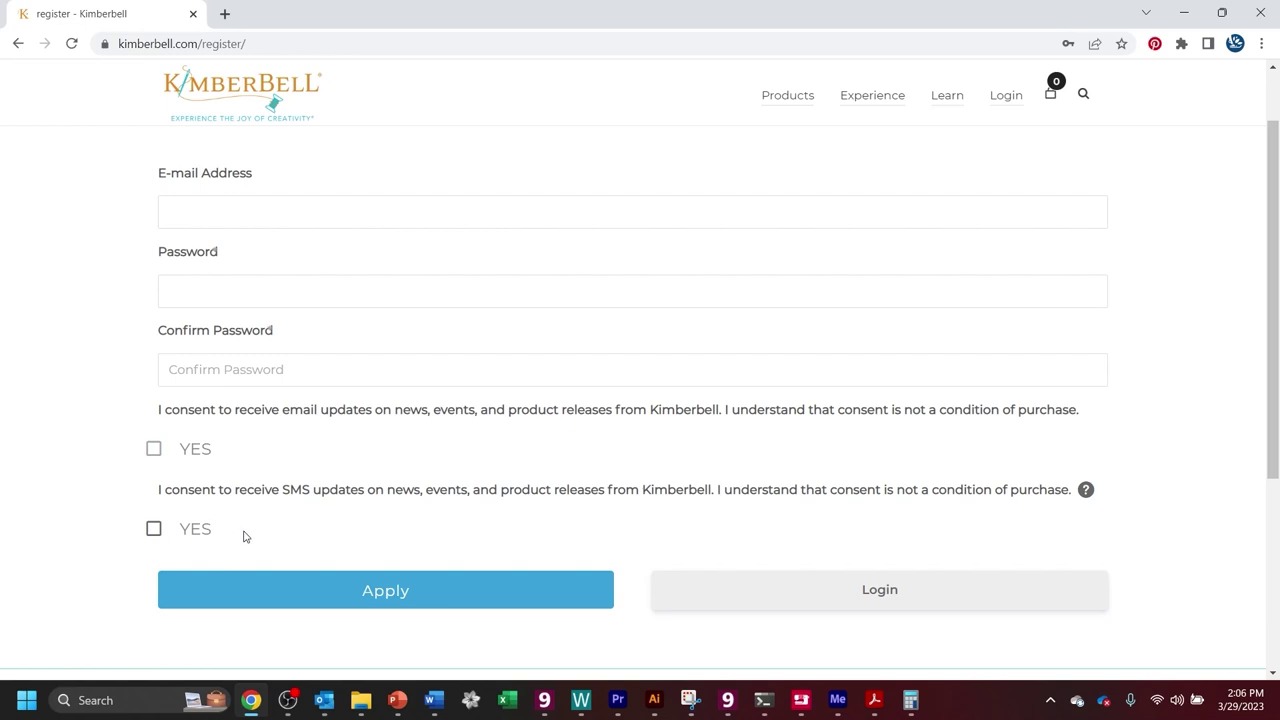
scroll(244, 537, "up", 1)
left_click(16, 43)
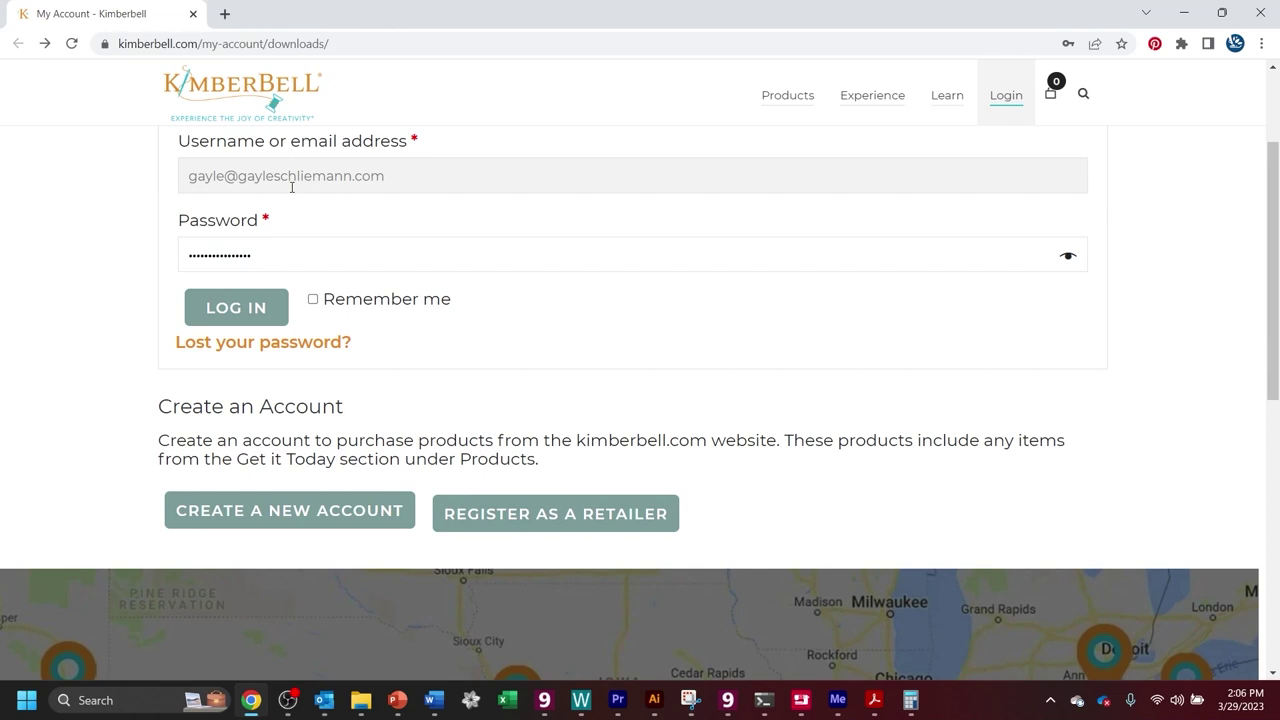
scroll(266, 205, "down", 1)
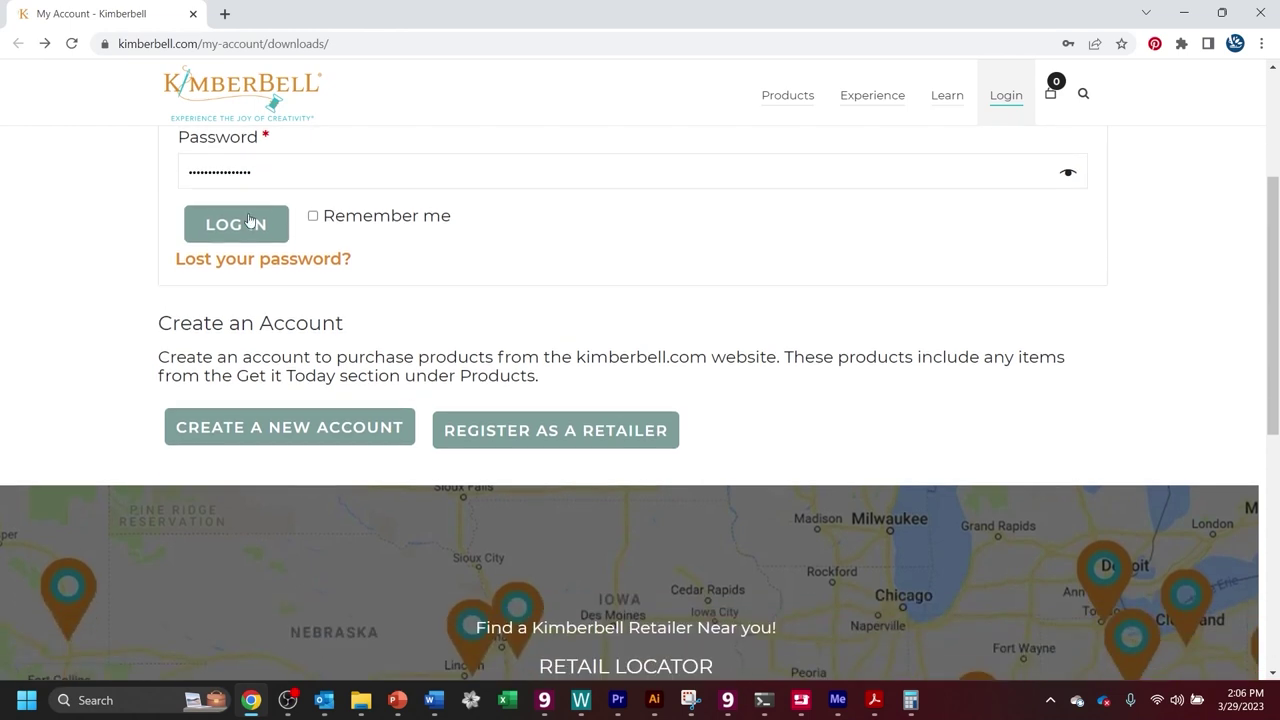
scroll(250, 250, "up", 2)
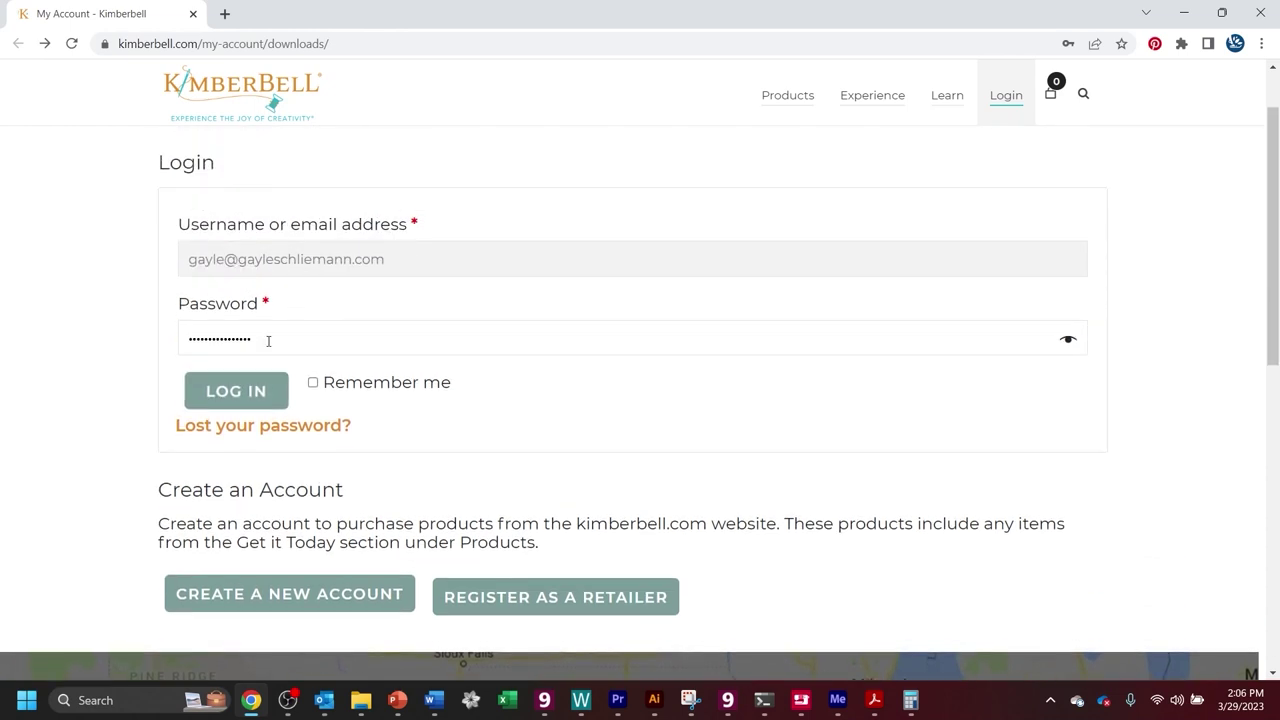
Log in, keep downloads sorted by Latest, and download the Taco Cord Organizer files.
left_click(247, 402)
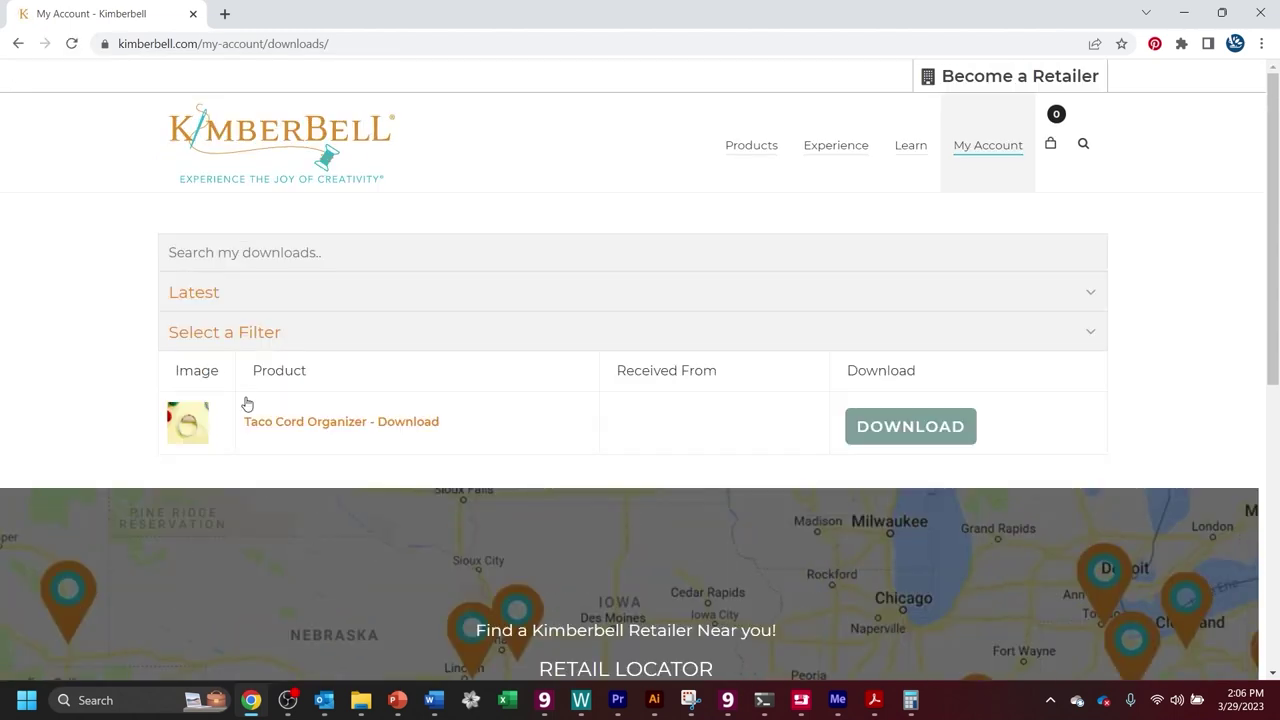
left_click(1094, 292)
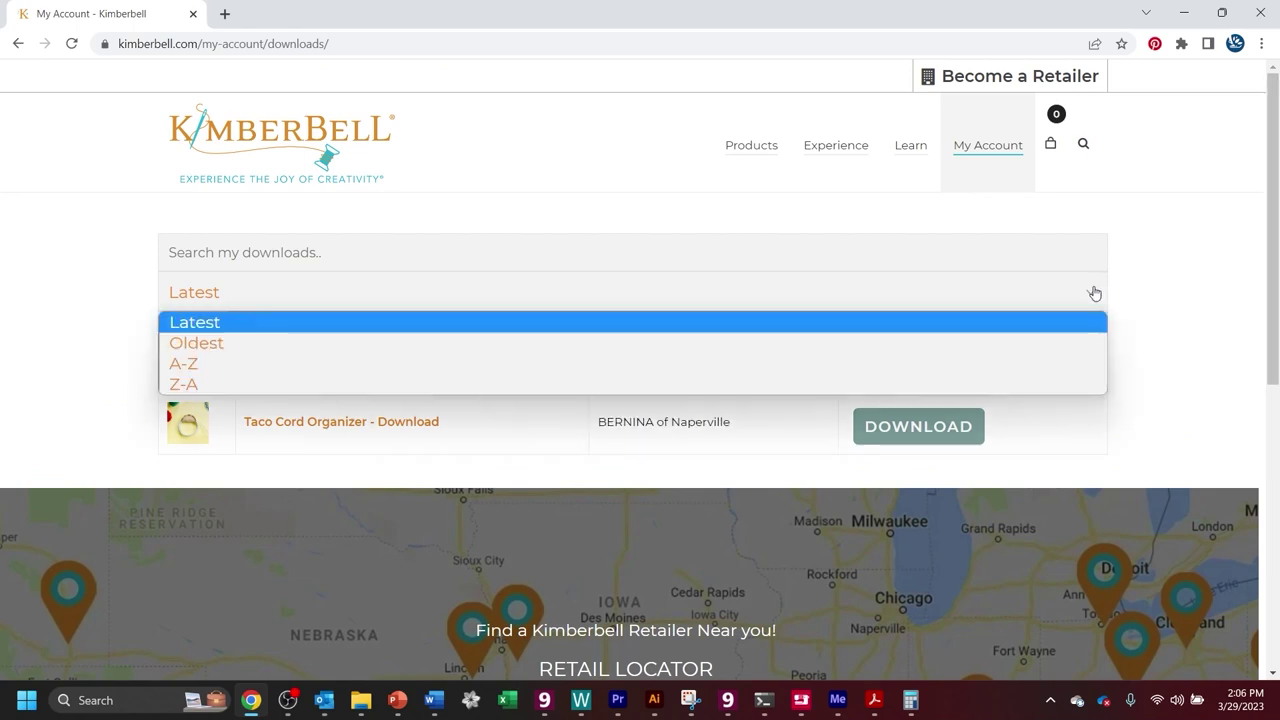
left_click(1183, 369)
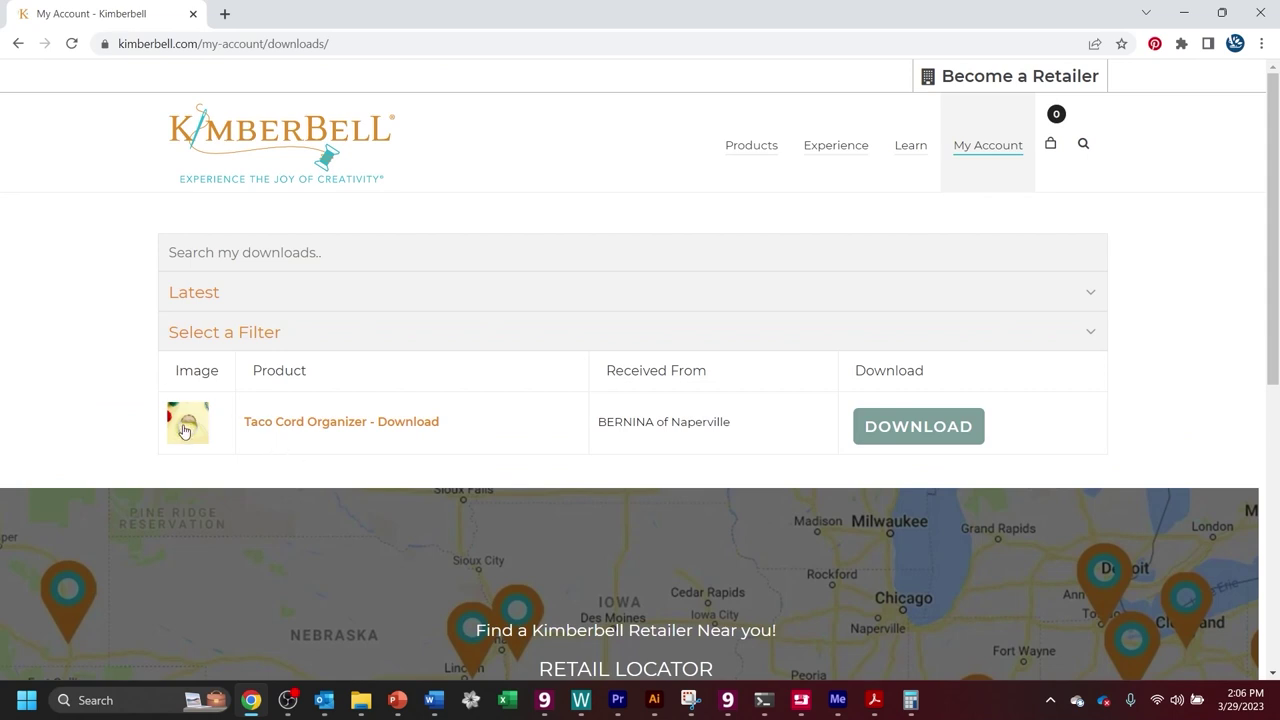
left_click(930, 428)
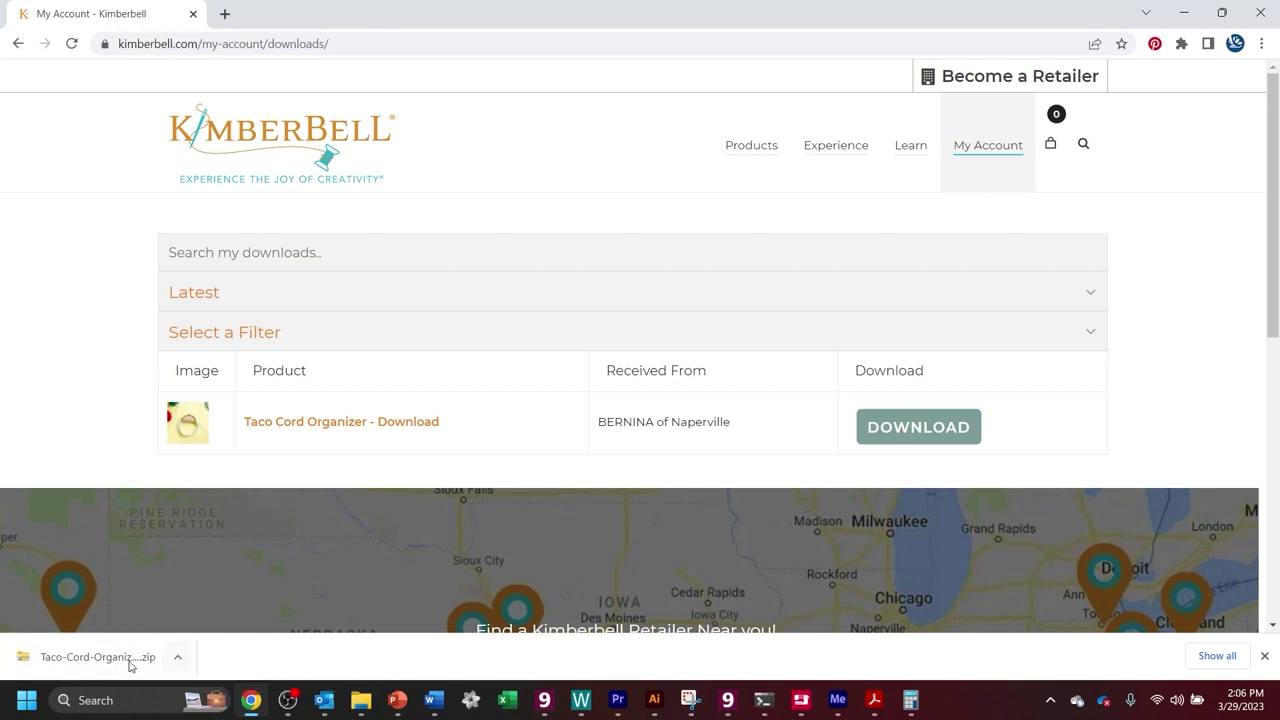
Copy the Taco-Cord-Organizer-Files-Instructions-cpgrjd zip from the Downloads folder.
left_click(361, 703)
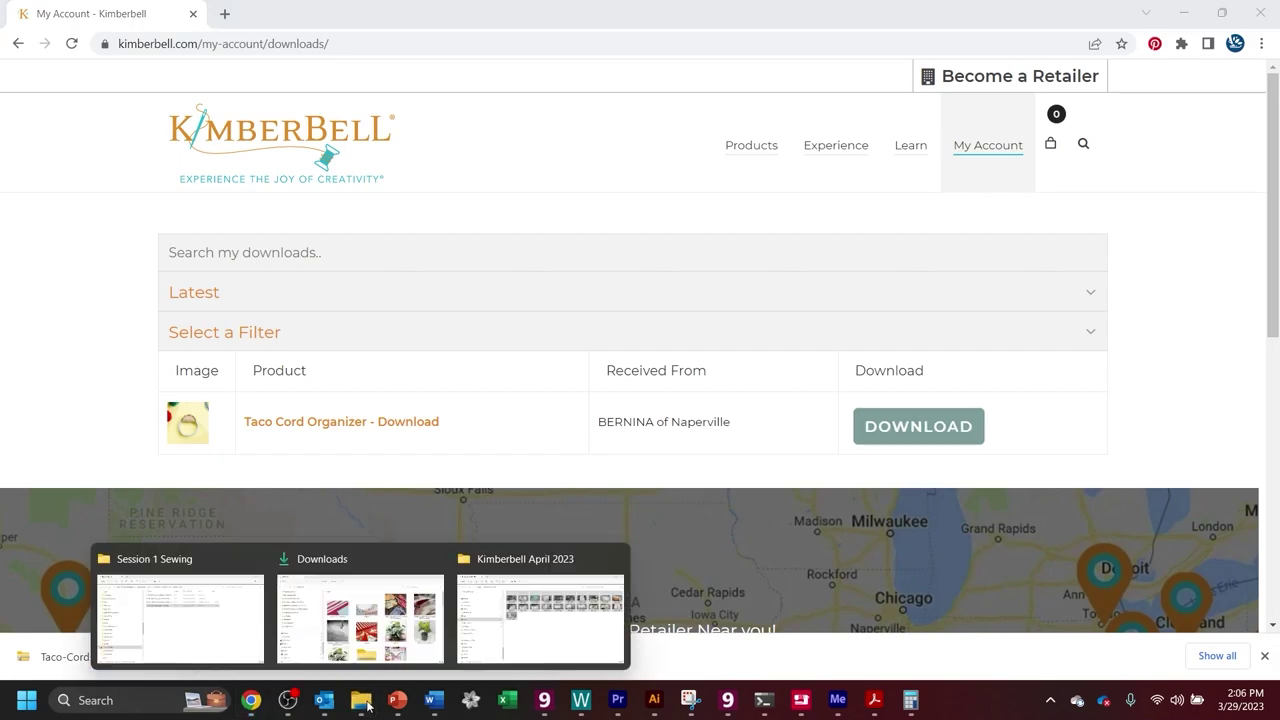
left_click(414, 650)
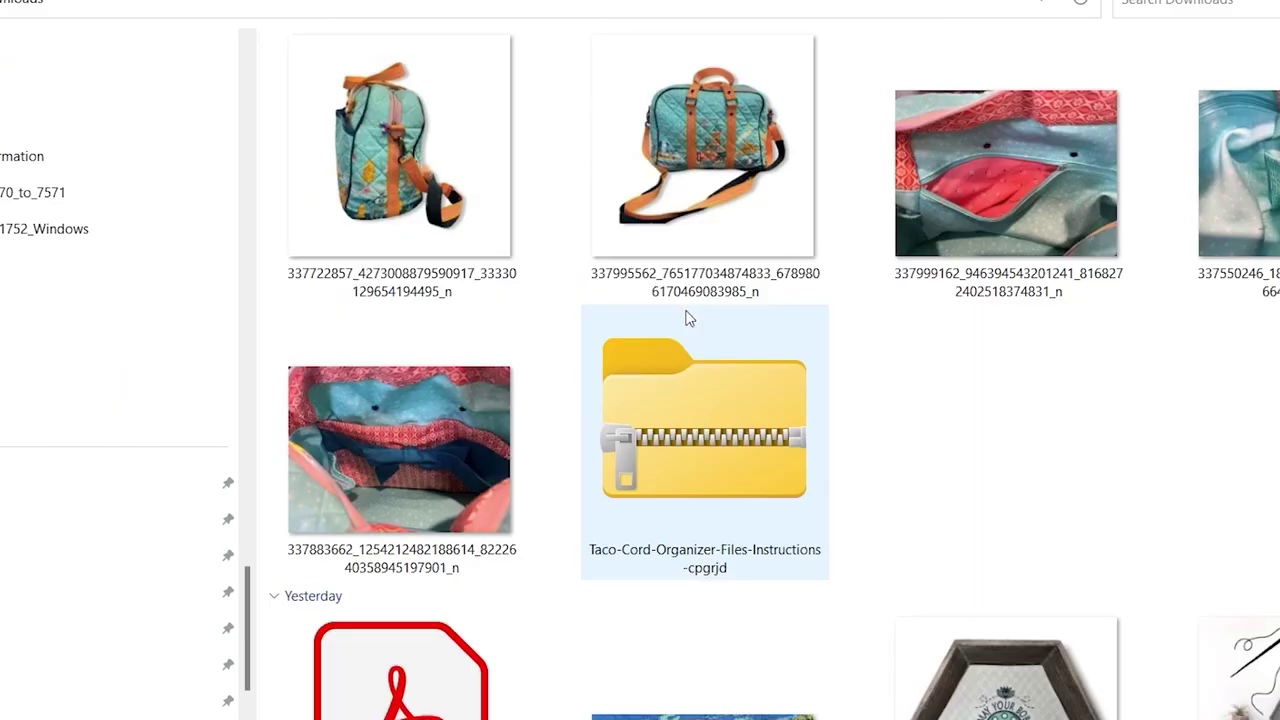
left_click(673, 428)
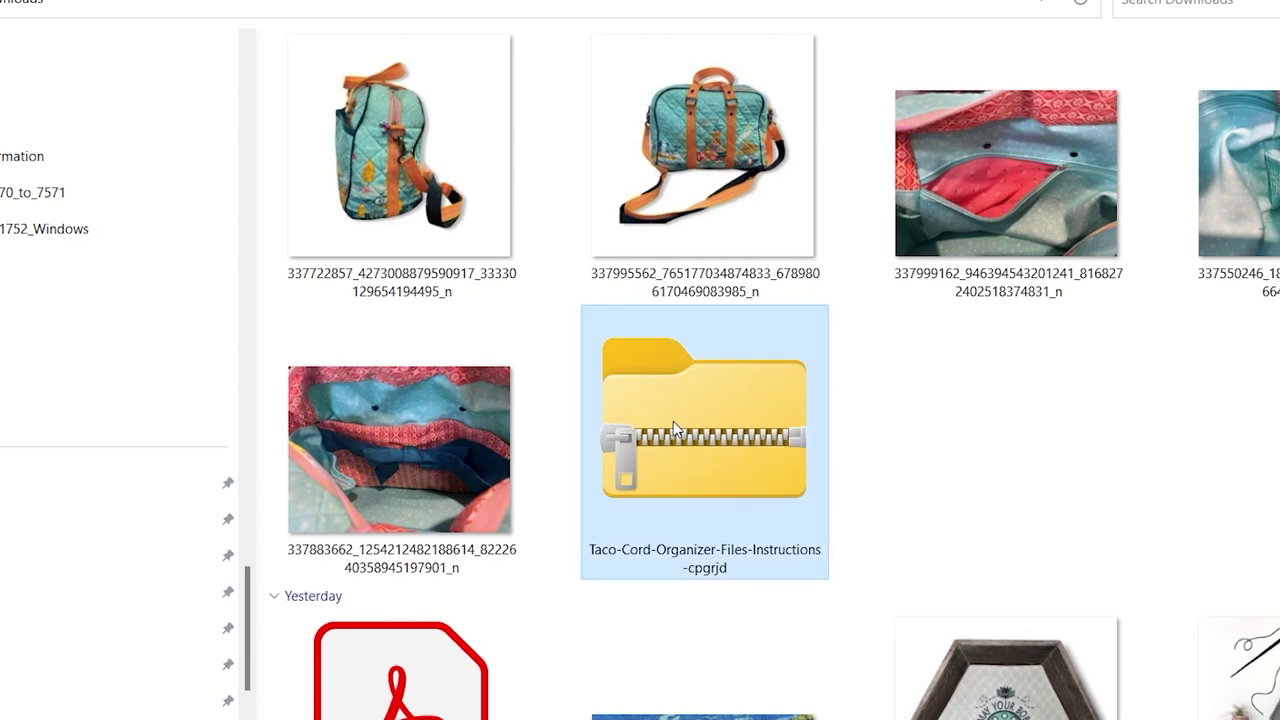
right_click(673, 428)
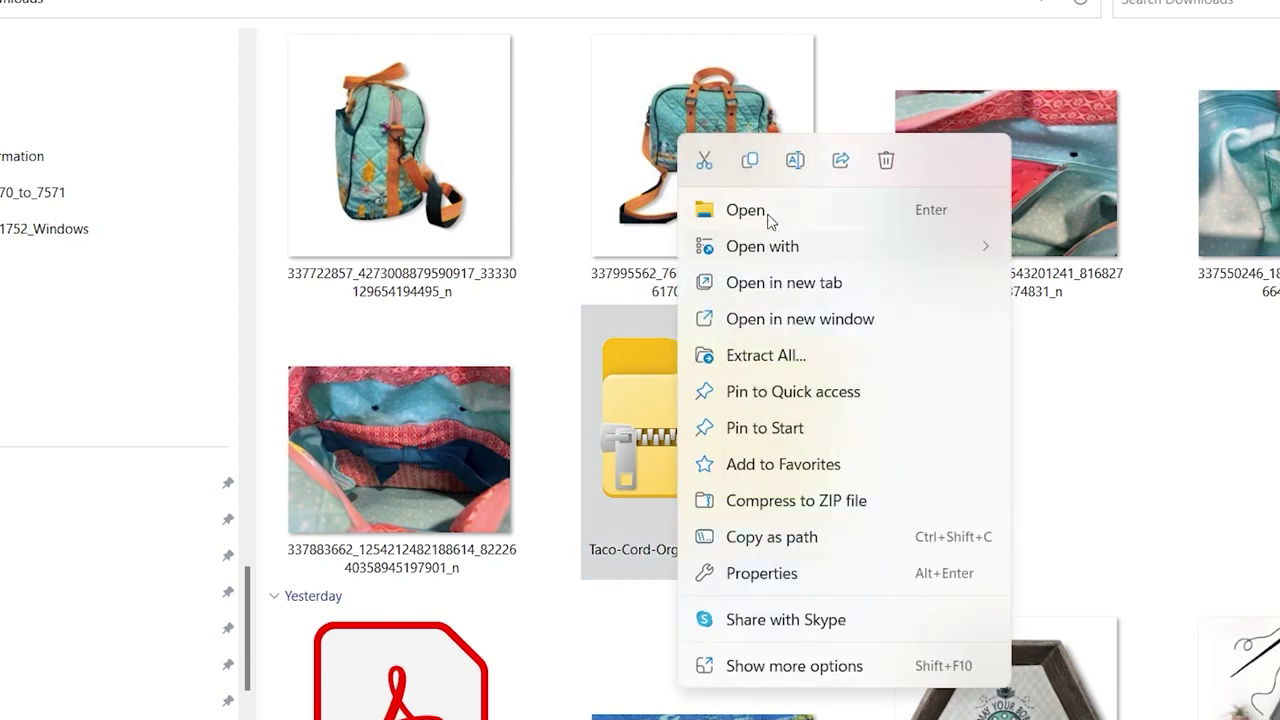
left_click(756, 167)
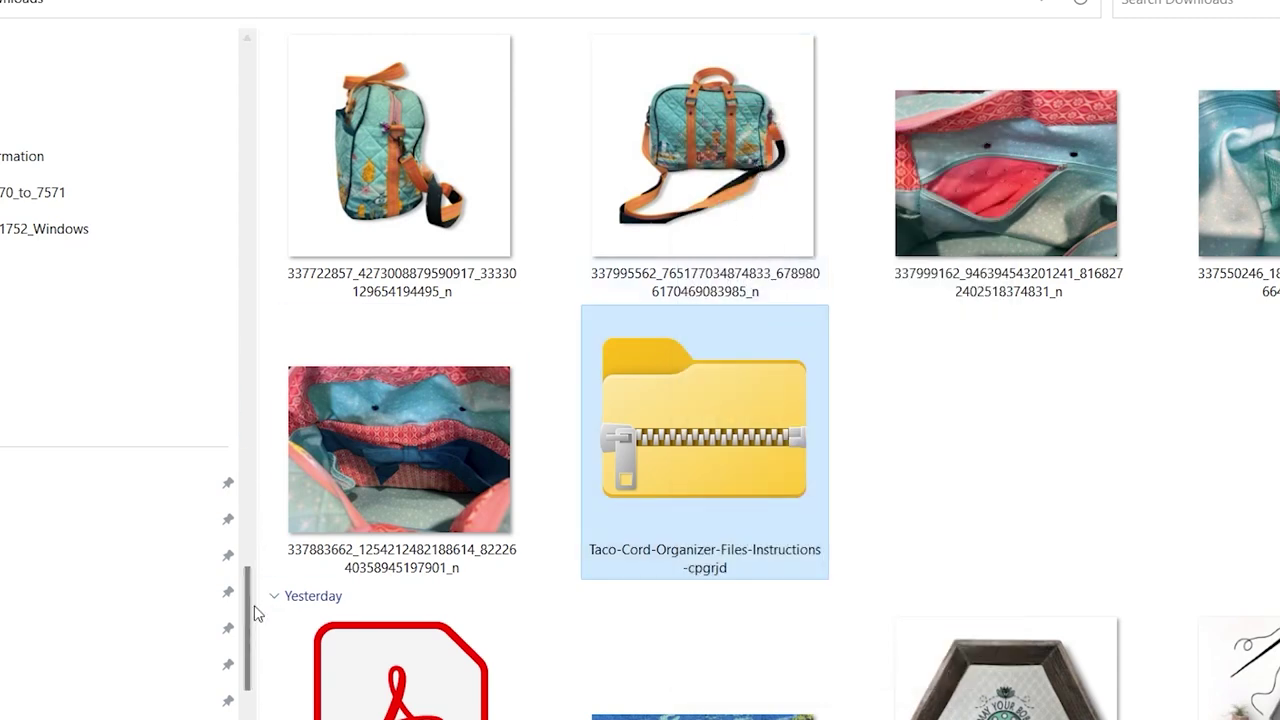
scroll(255, 560, "up", 5)
left_click_drag(267, 503, 268, 442)
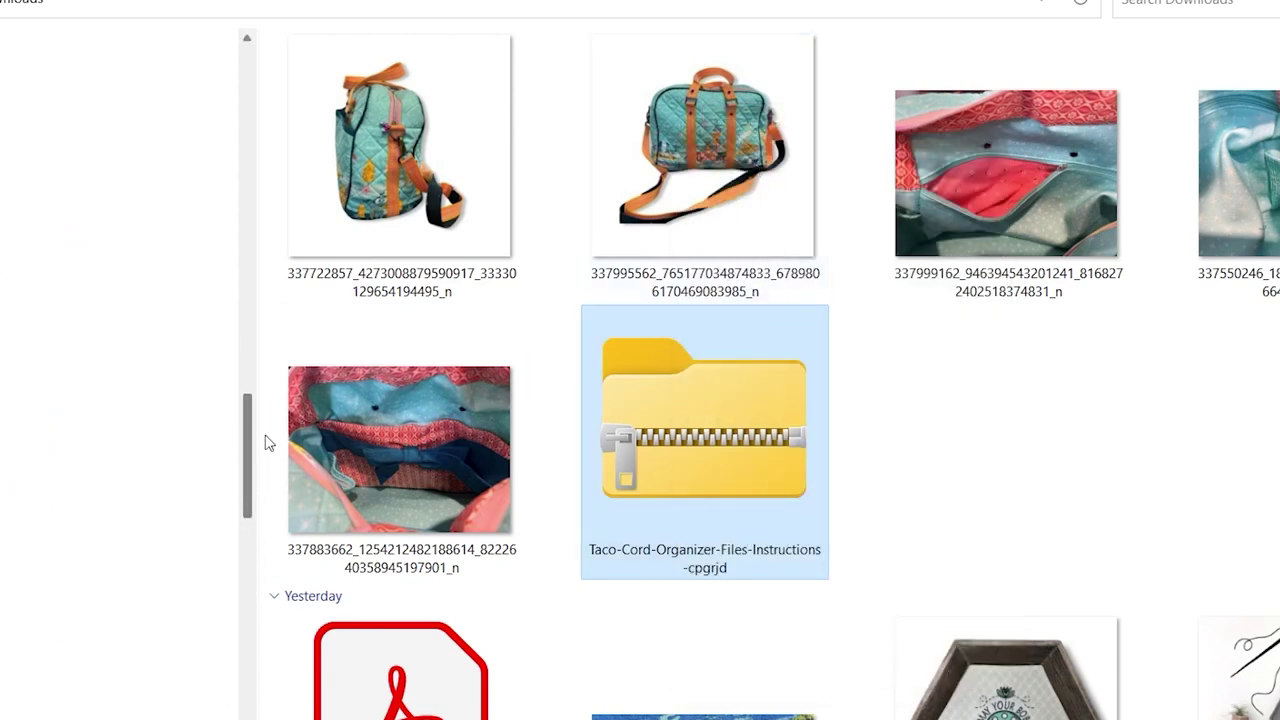
Create a new folder named Kimberbell inside Embroidery Designs.
left_click(56, 418)
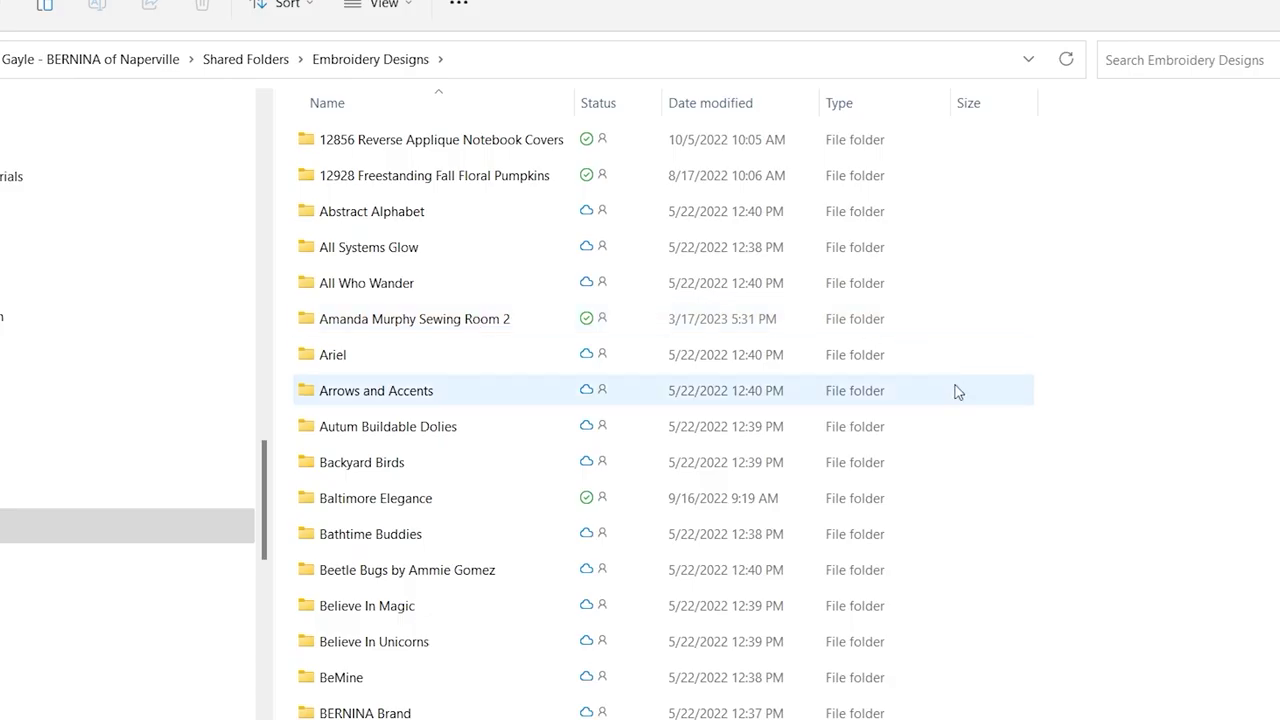
right_click(1133, 362)
mouse_move(1237, 600)
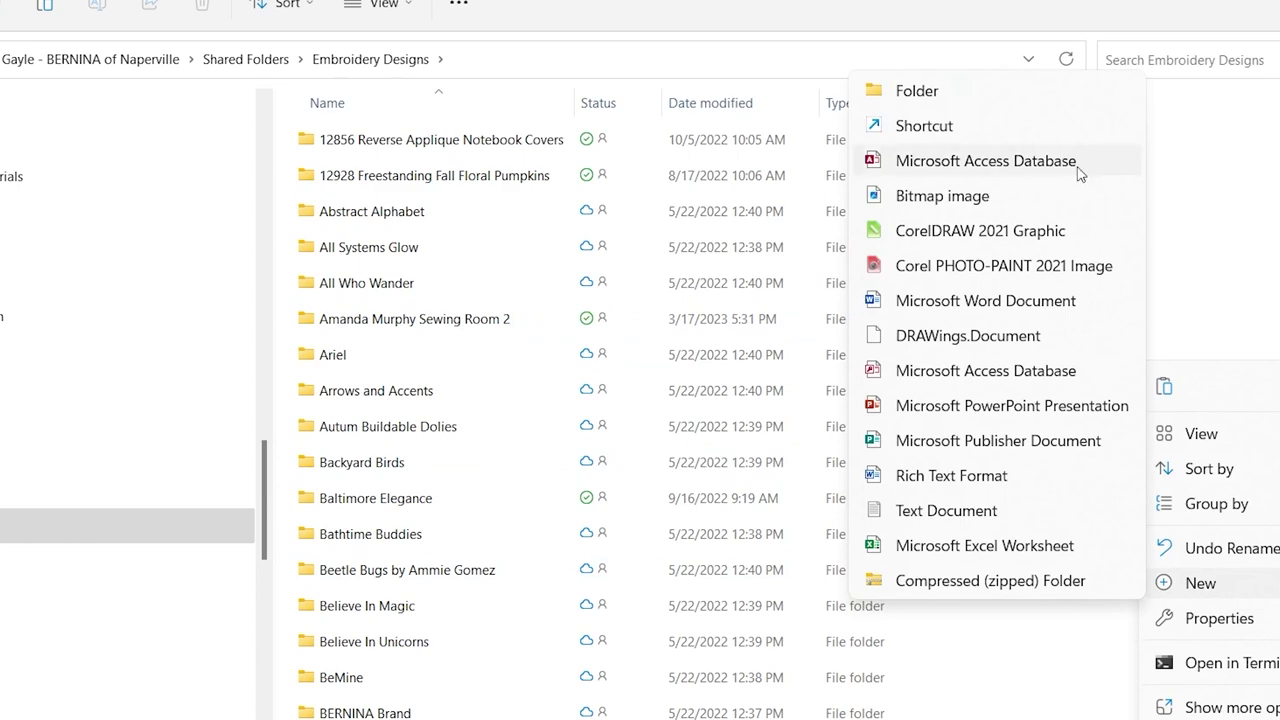
left_click(966, 104)
type("K")
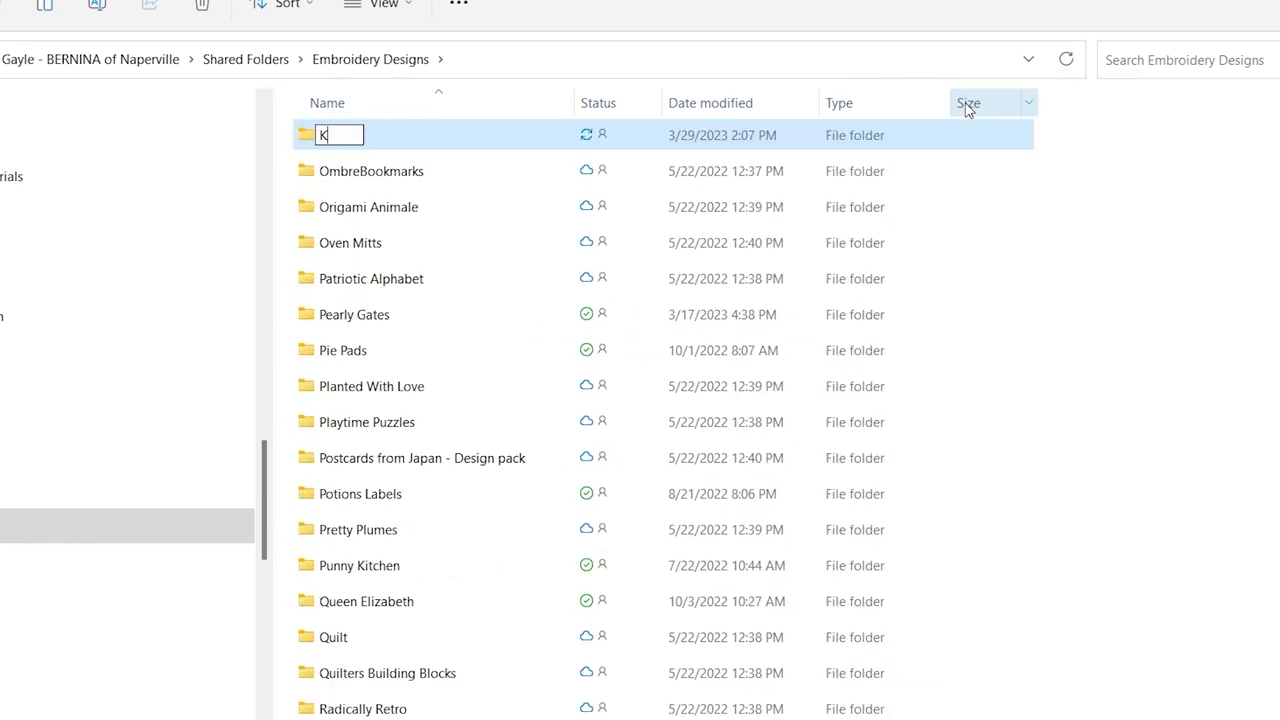
type("imberbell")
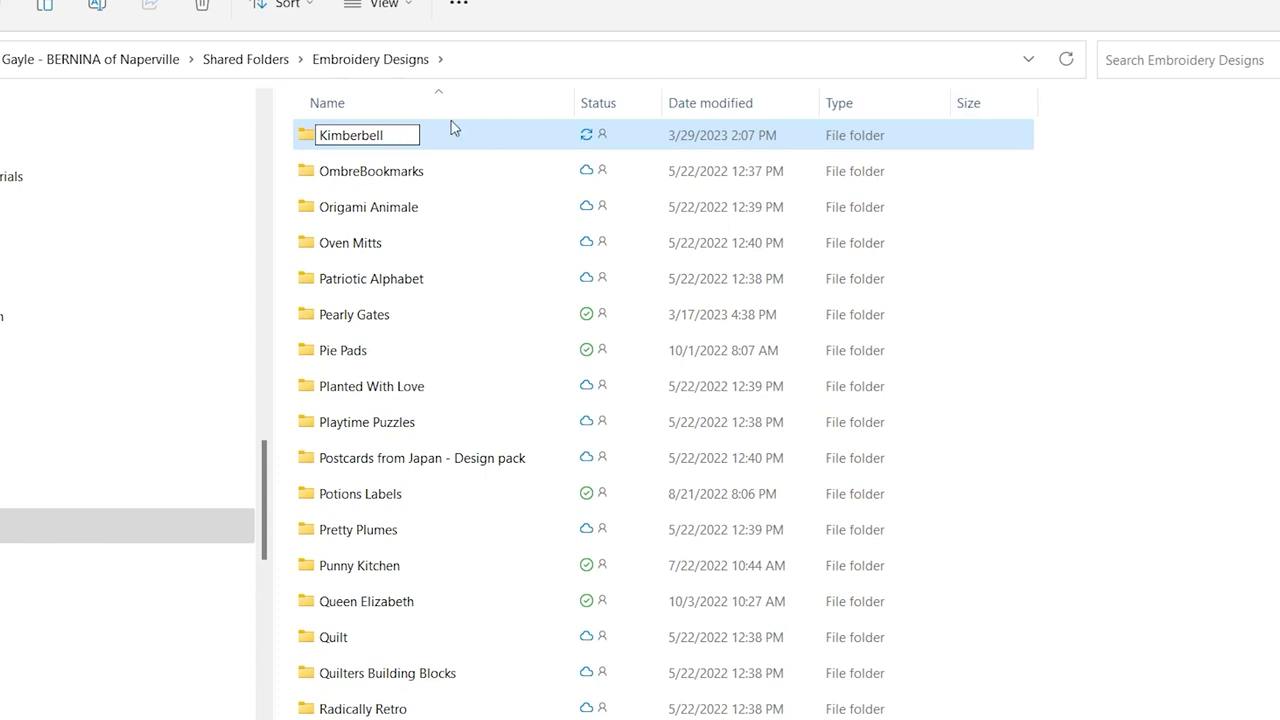
key("Return")
Paste the Taco Cord Organizer zip into the Kimberbell folder with Ctrl+V.
double_click(383, 140)
right_click(626, 357)
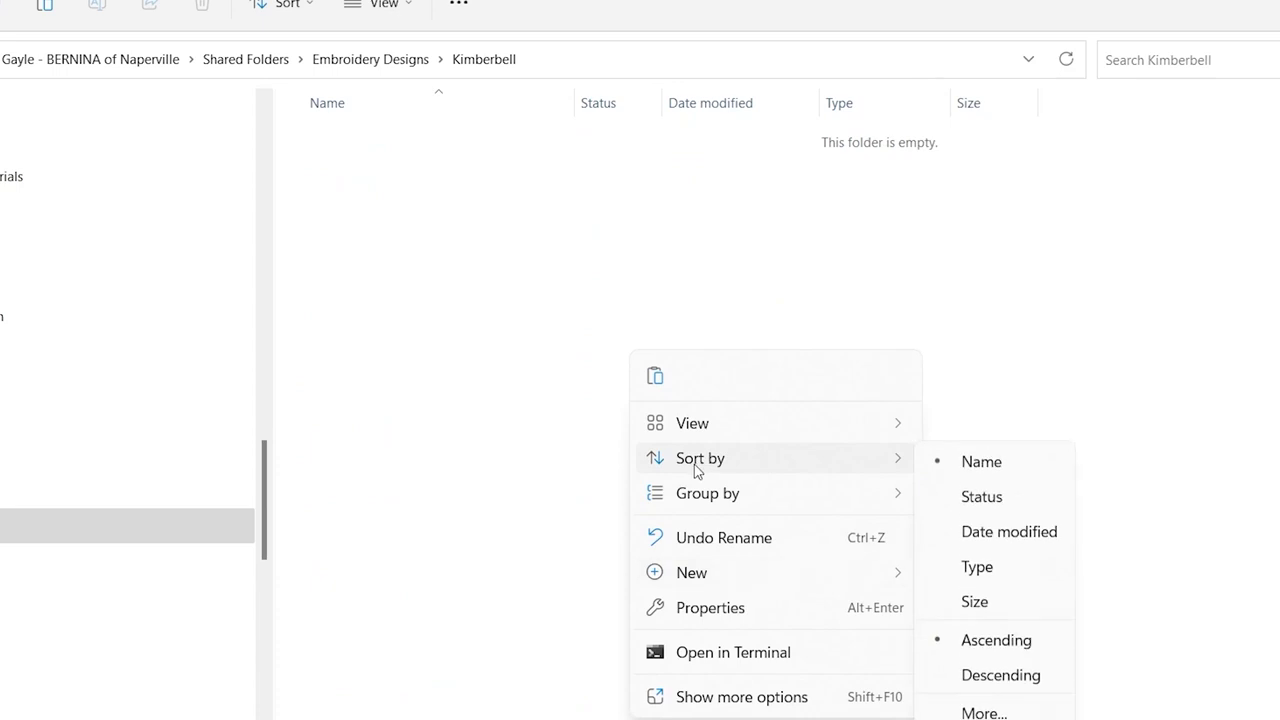
key("Escape")
mouse_move(660, 719)
key("ctrl+v")
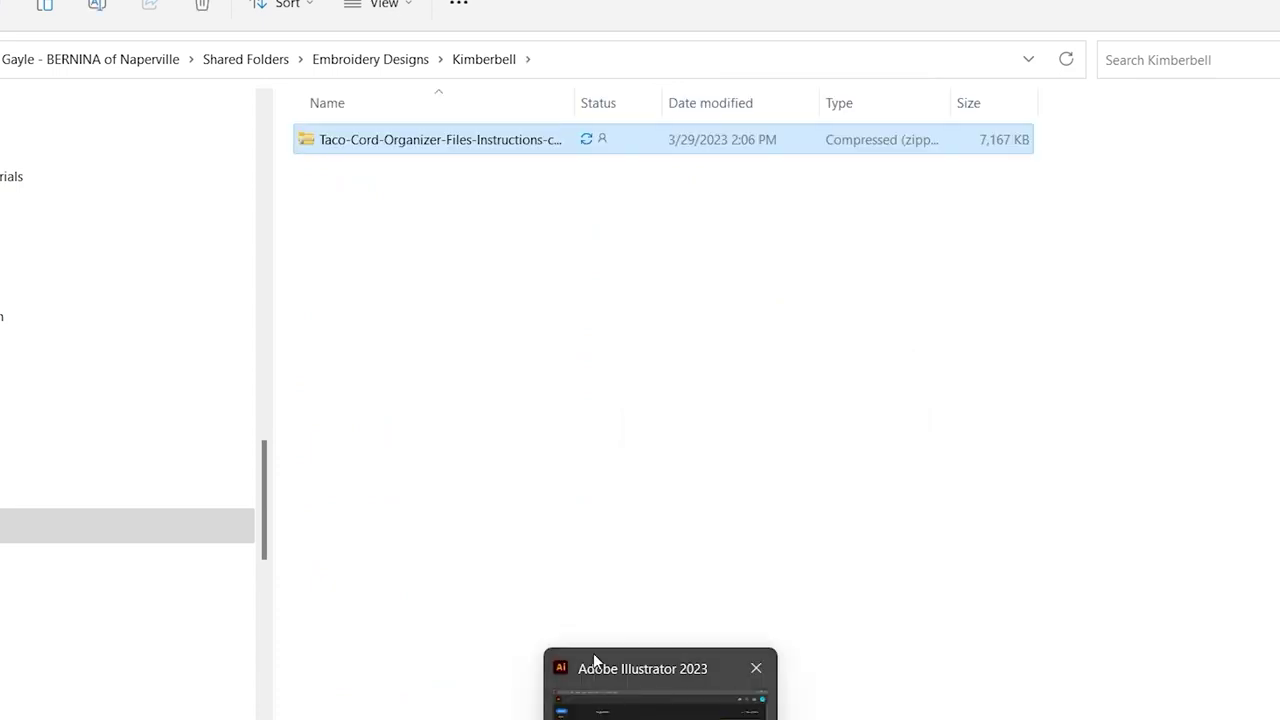
Extract all files from the Taco Cord Organizer zip into the Kimberbell folder.
left_click(324, 170)
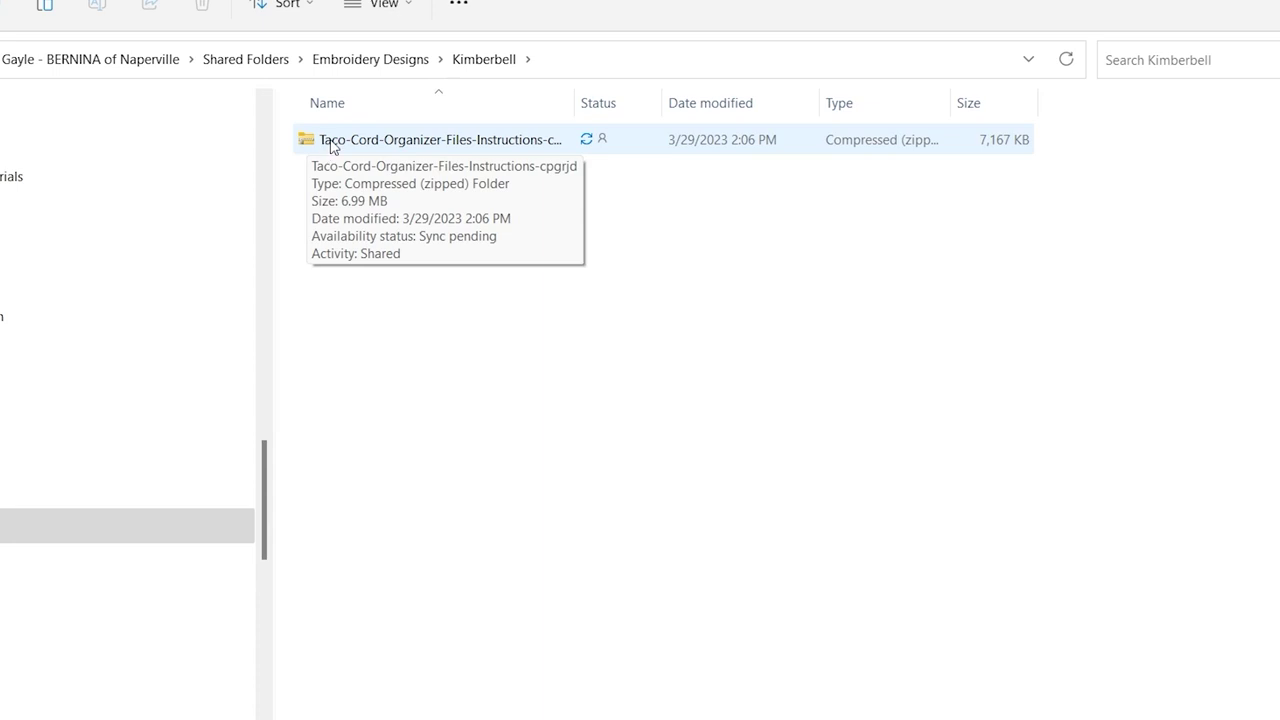
right_click(331, 144)
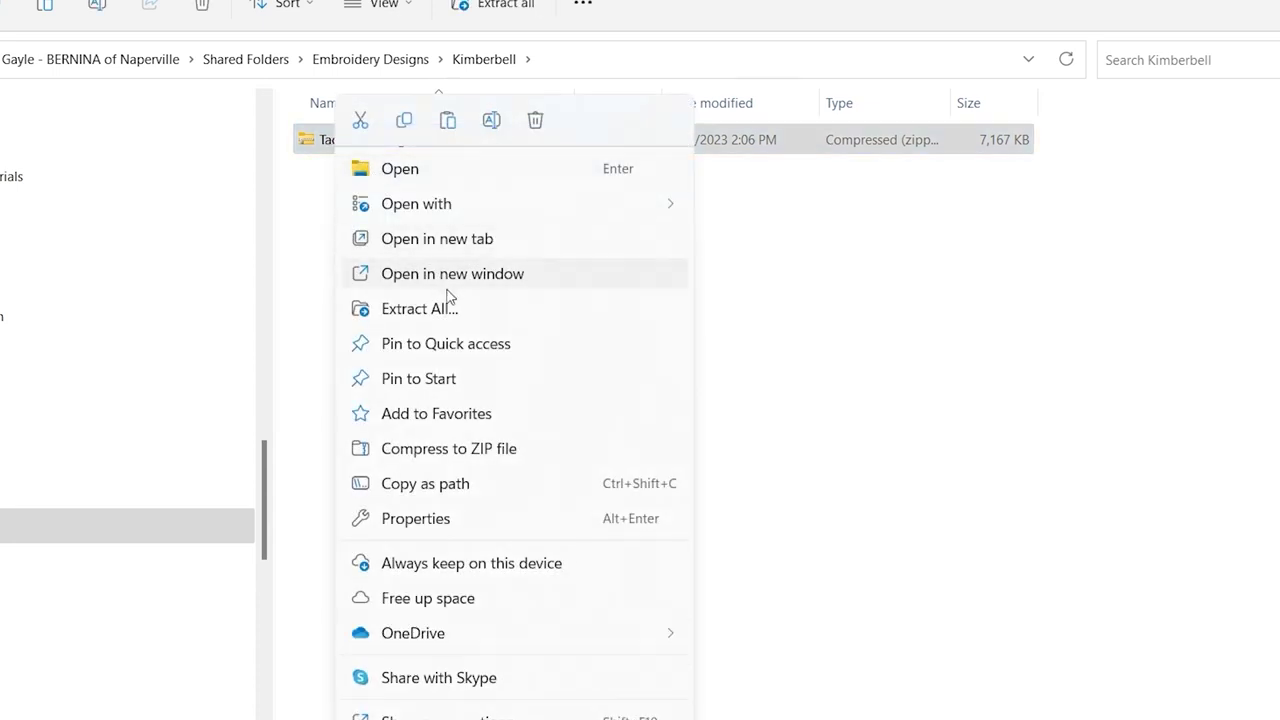
left_click(437, 310)
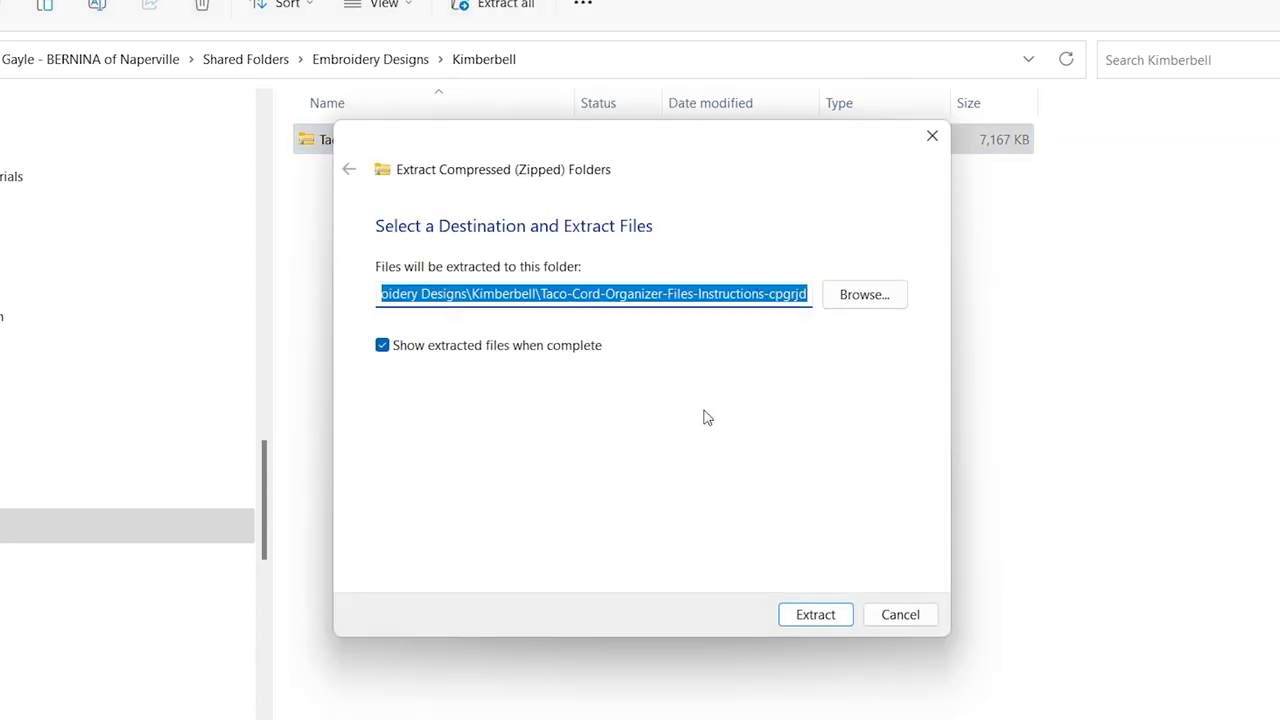
left_click(828, 614)
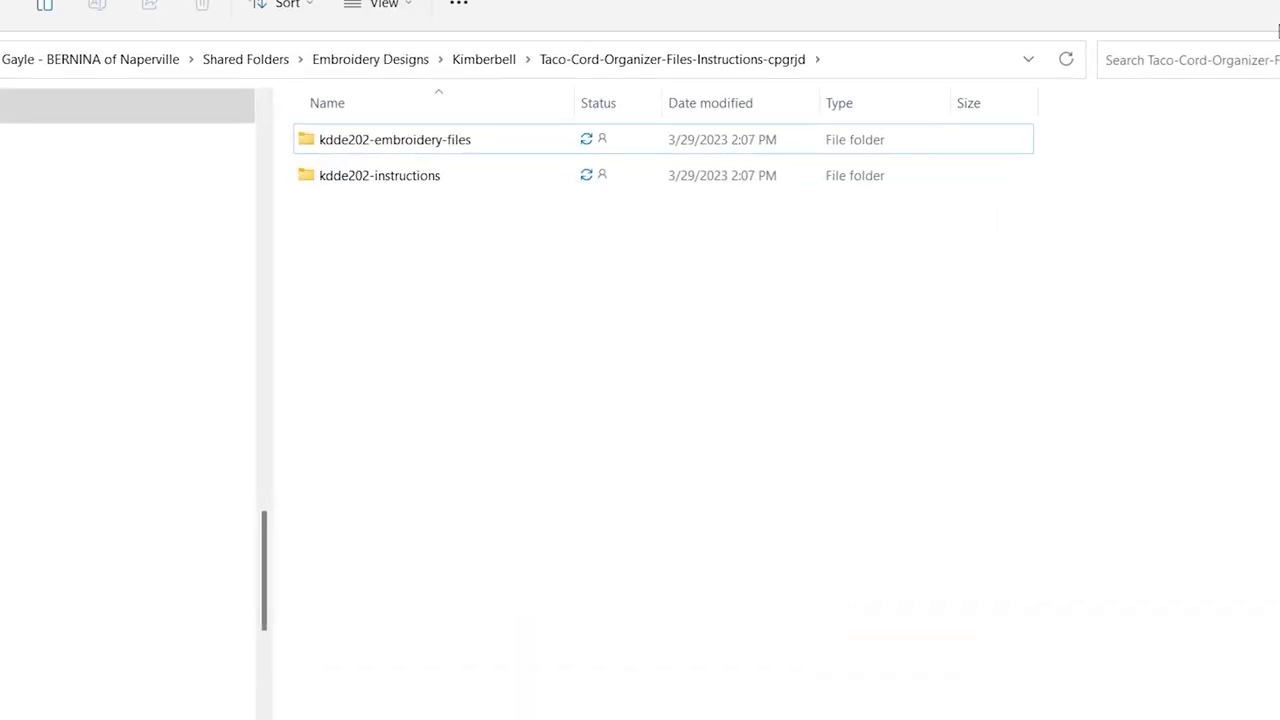
key("ctrl+w")
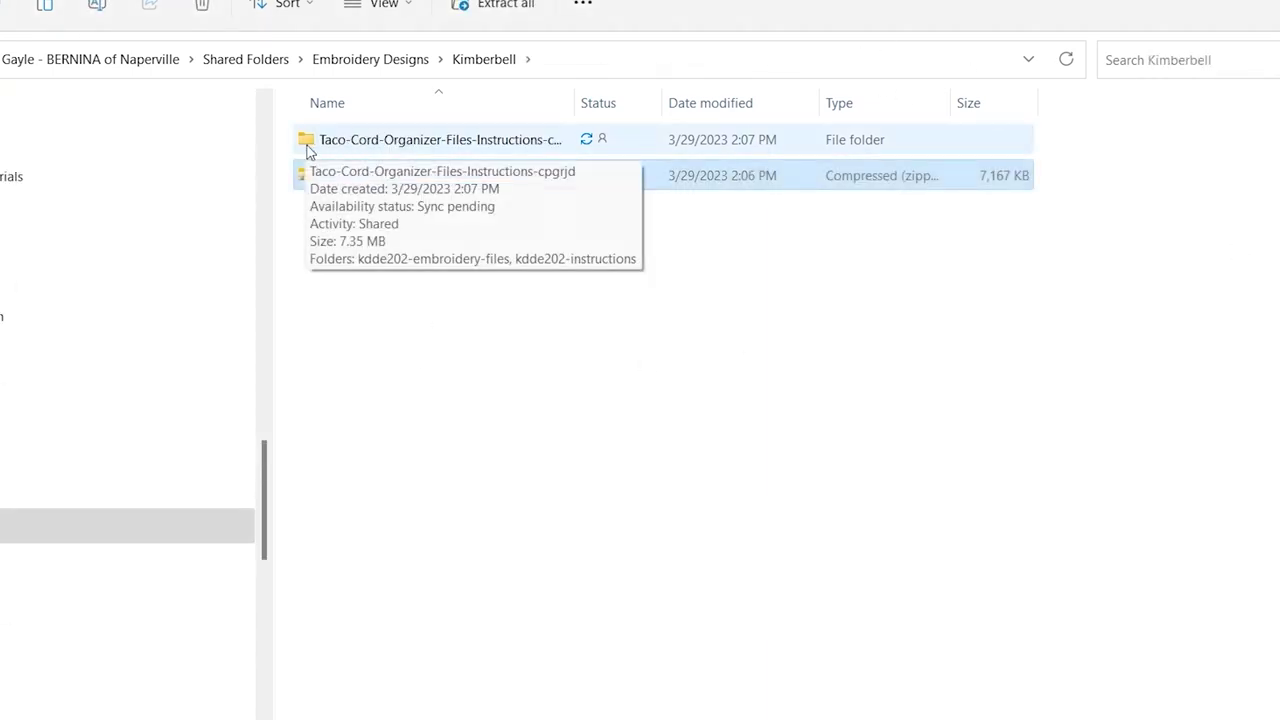
Delete the original Taco Cord Organizer zip file.
left_click(318, 248)
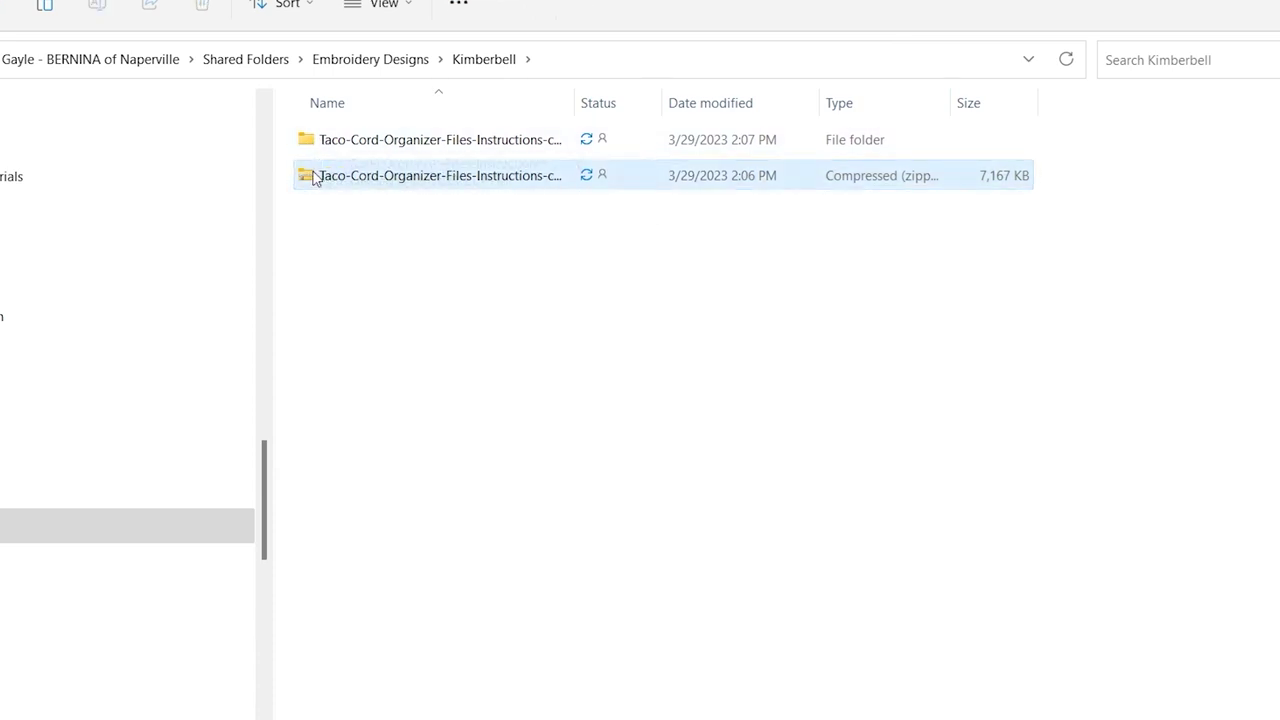
left_click(335, 182)
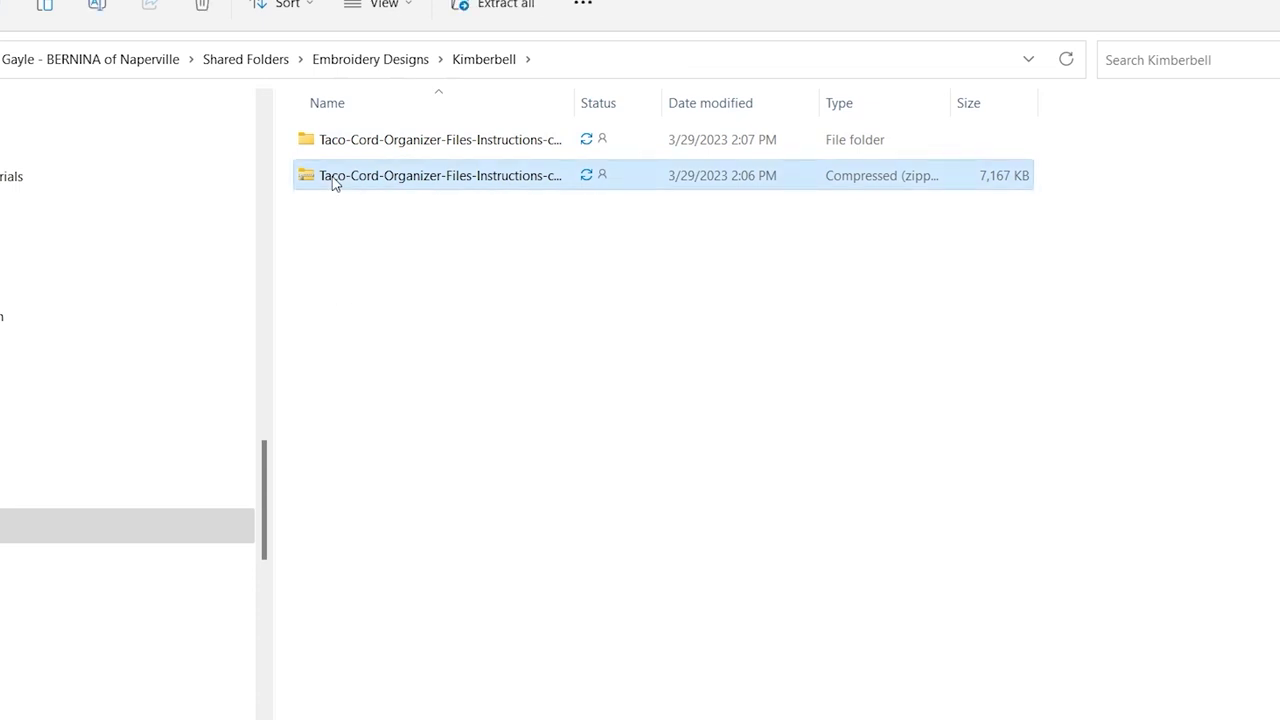
key("Delete")
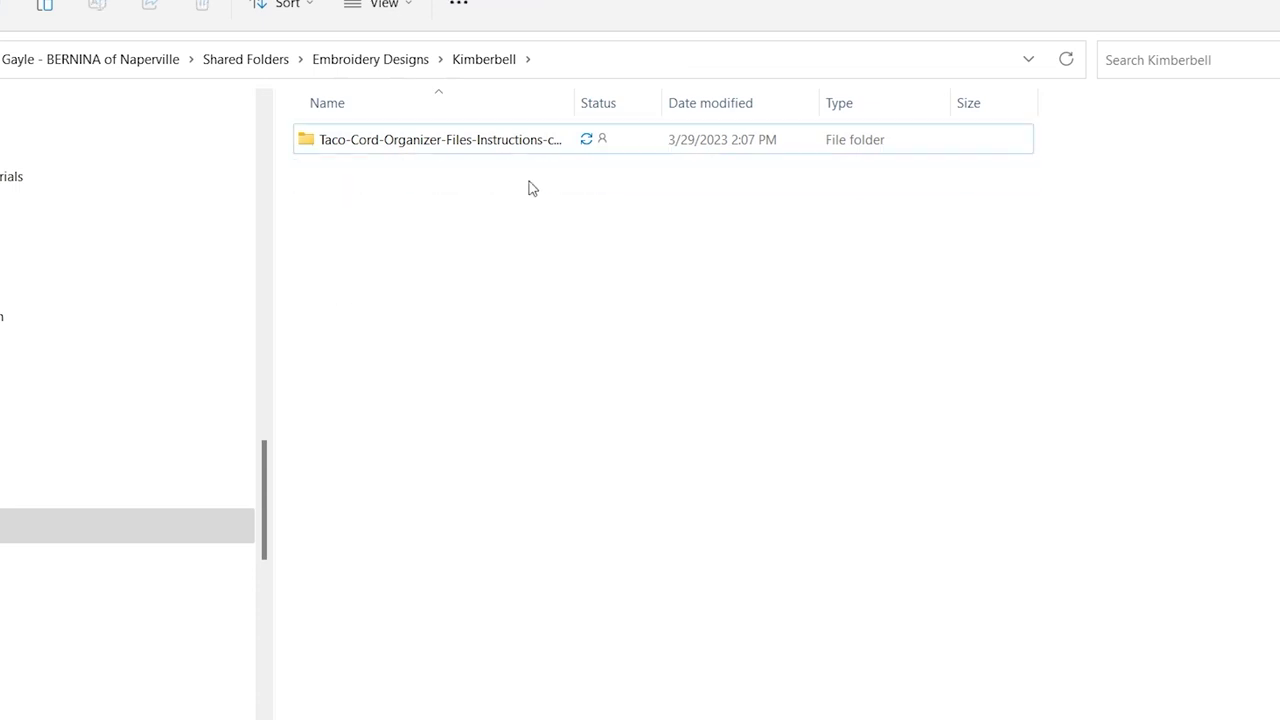